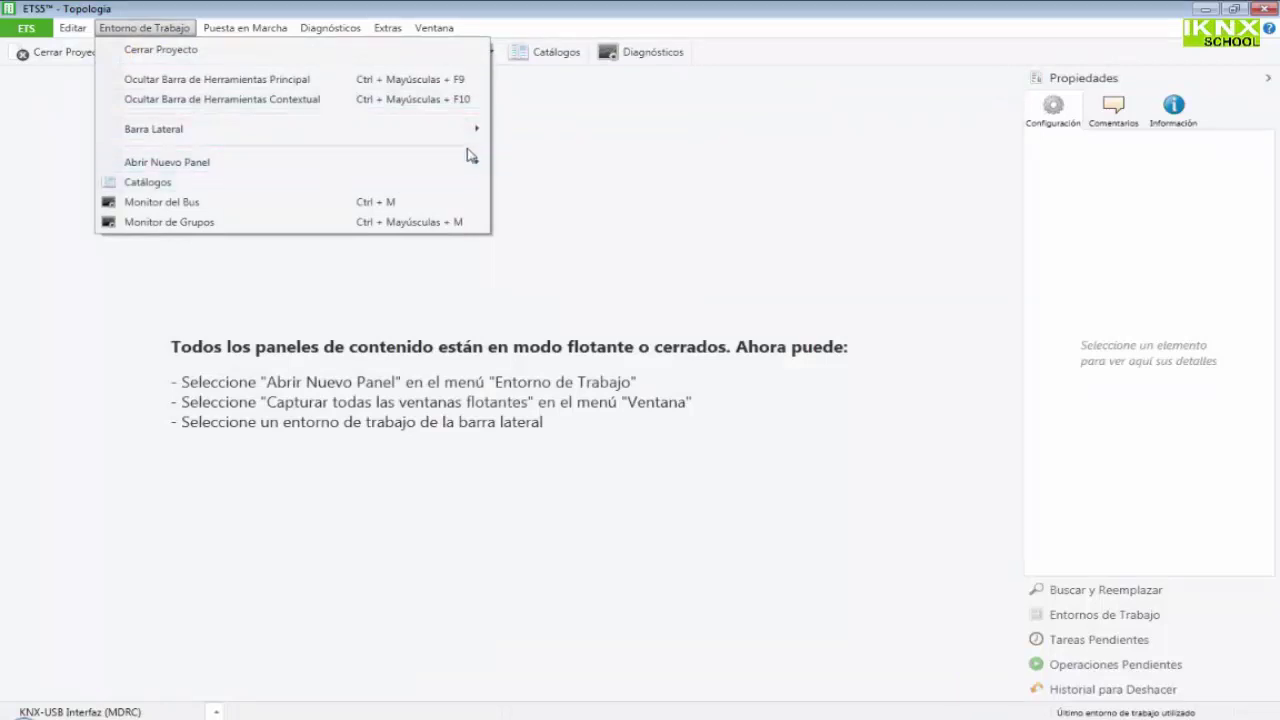
Step: Open the Topología panel and add 15 TP areas to the topology, filling the first free addresses
click(545, 211)
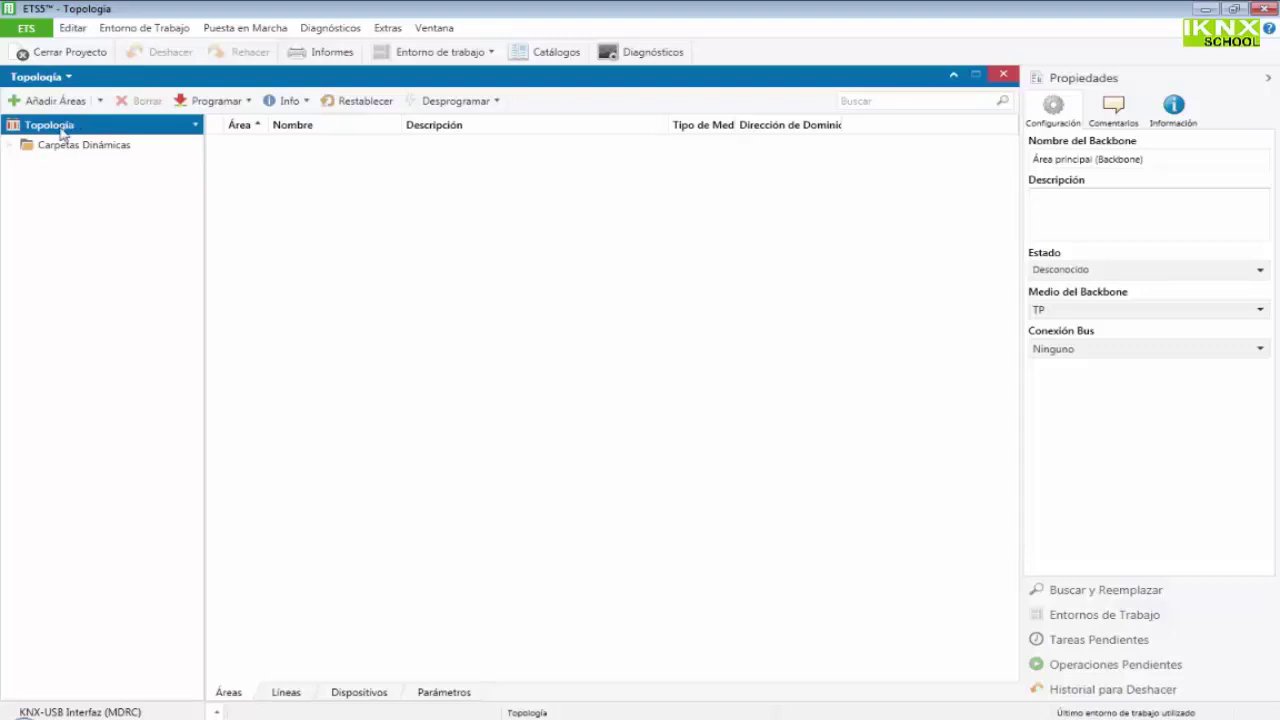
right_click(134, 128)
mouse_move(195, 200)
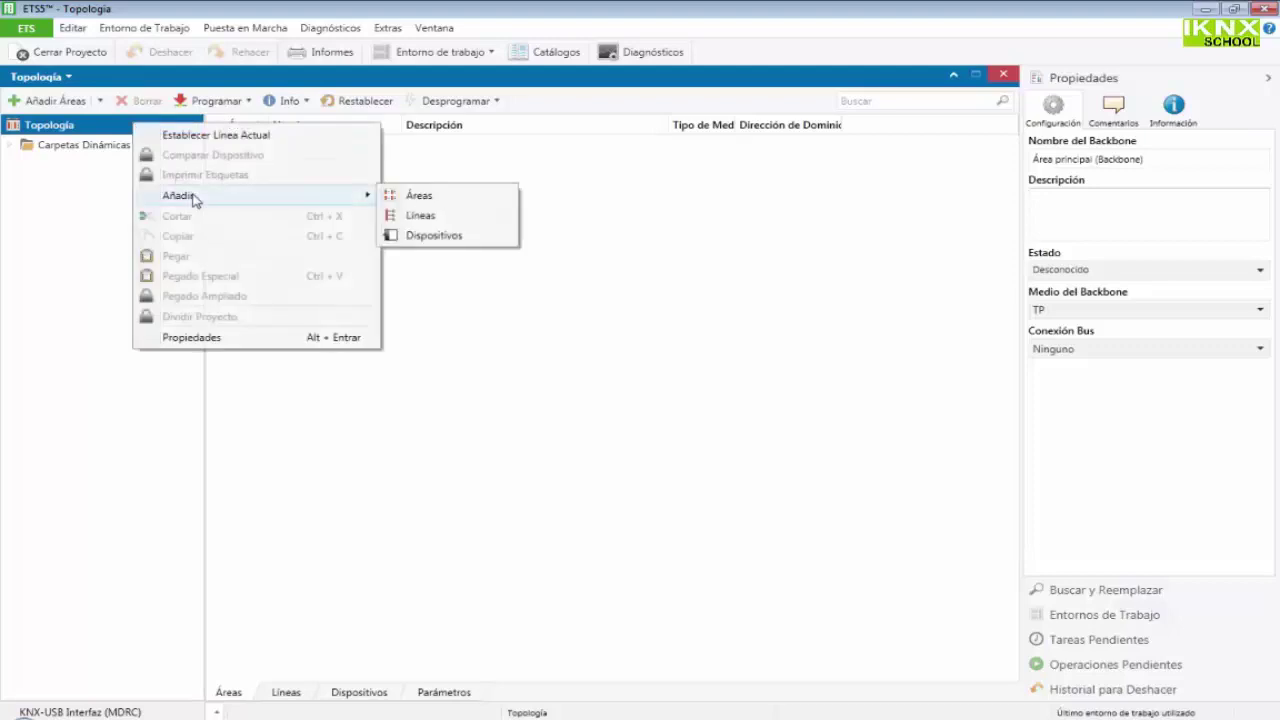
click(412, 198)
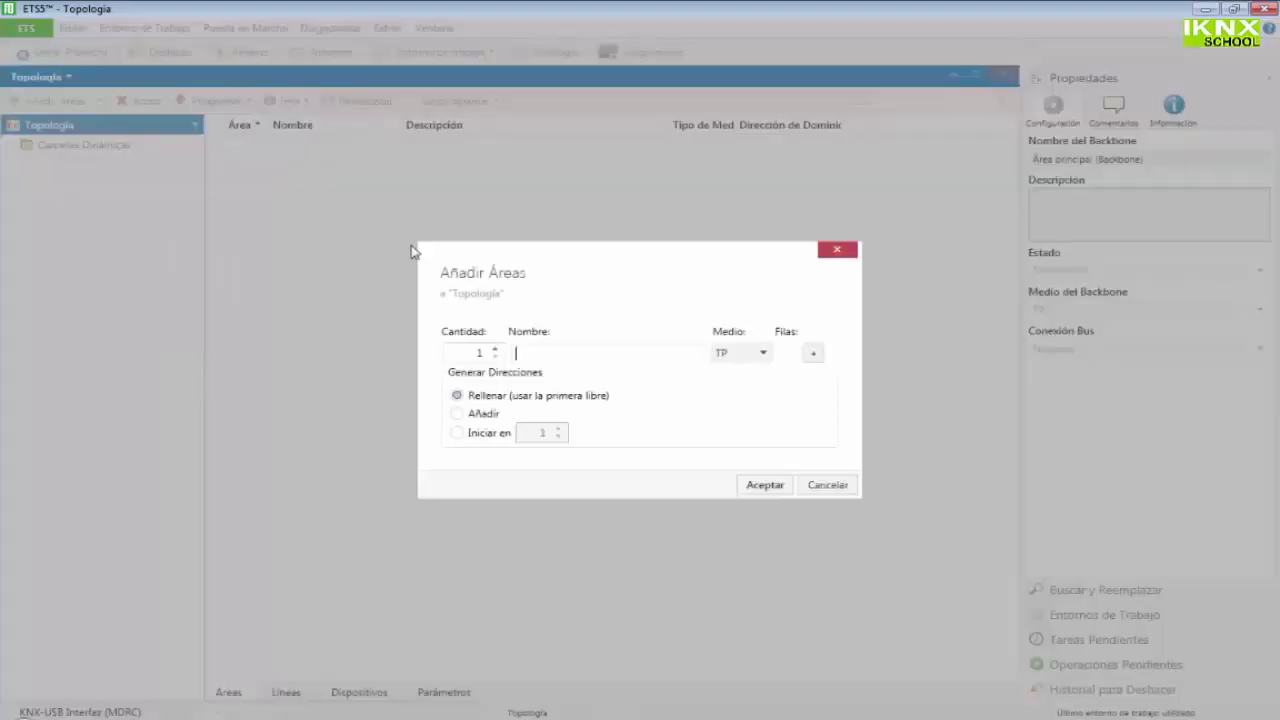
click(495, 348)
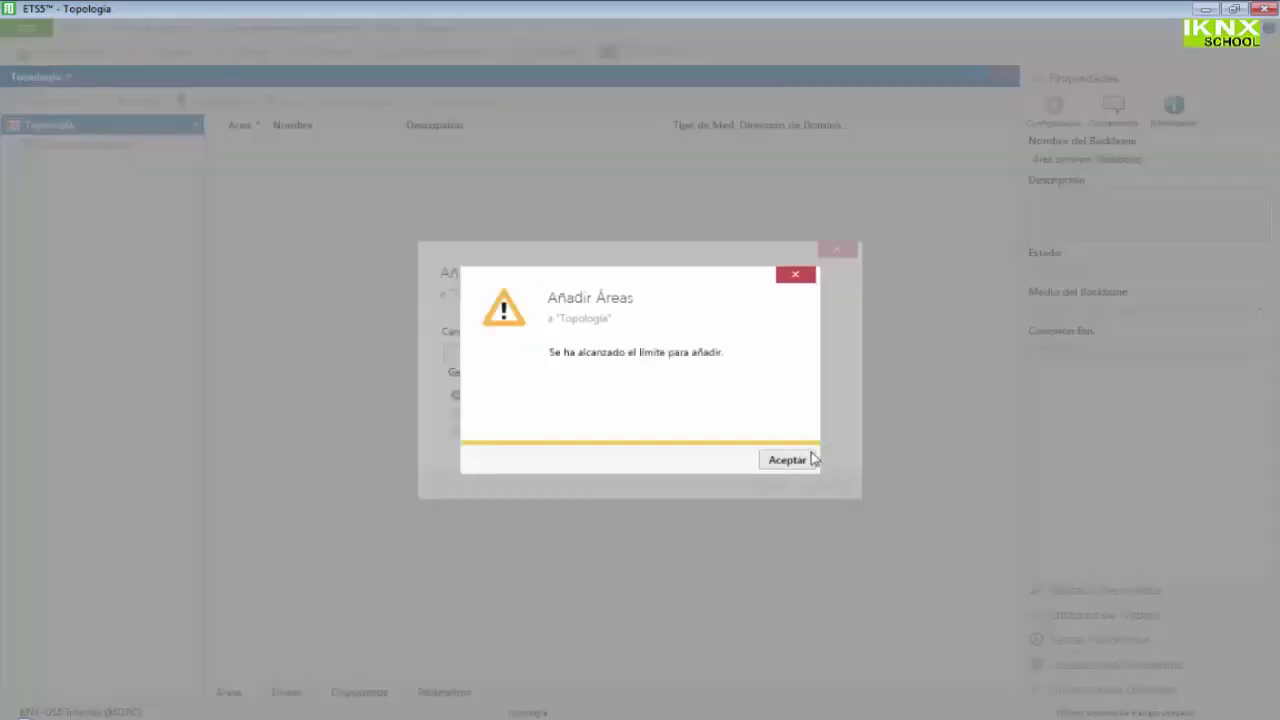
click(808, 459)
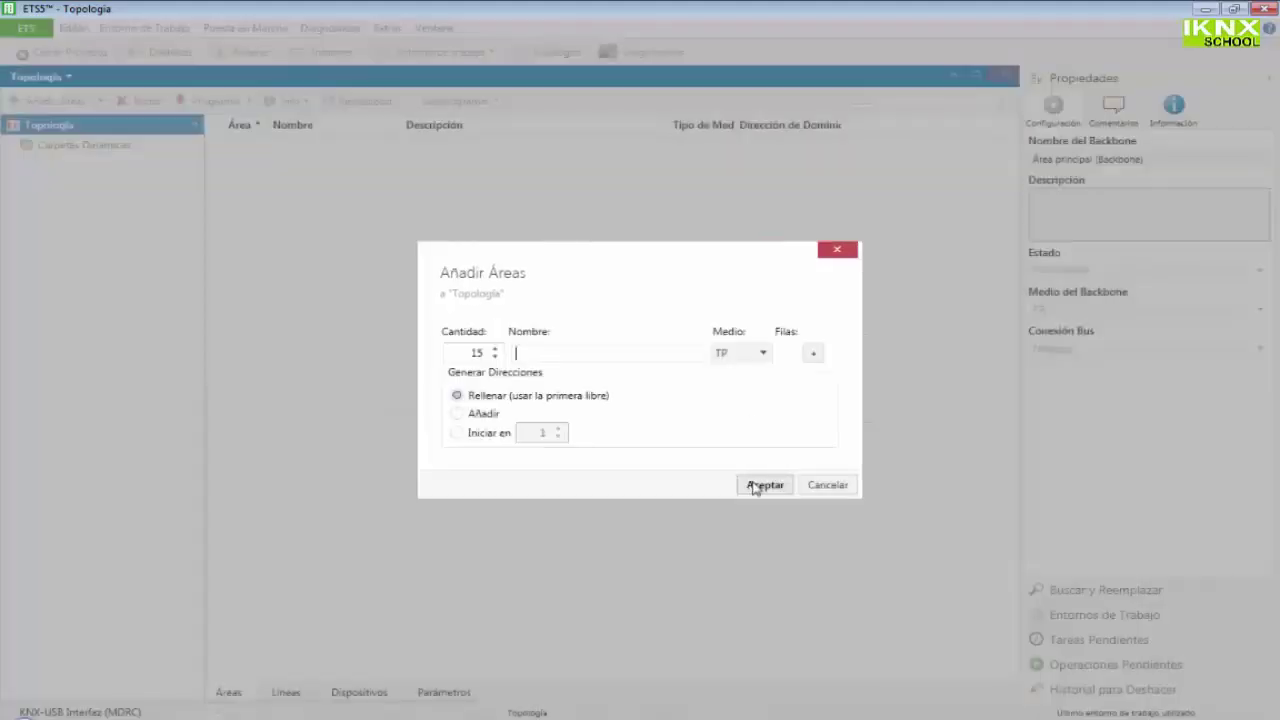
click(754, 487)
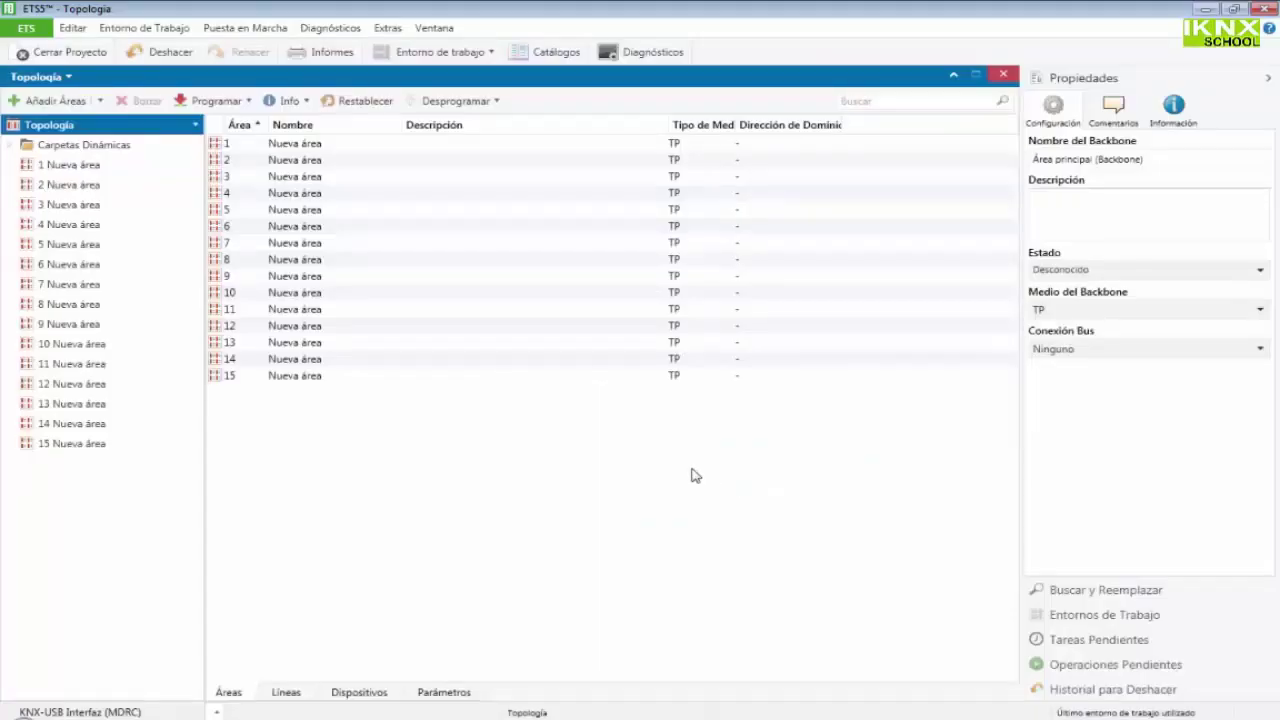
Step: Start adding lines to area 1 of the topology
click(66, 167)
right_click(68, 170)
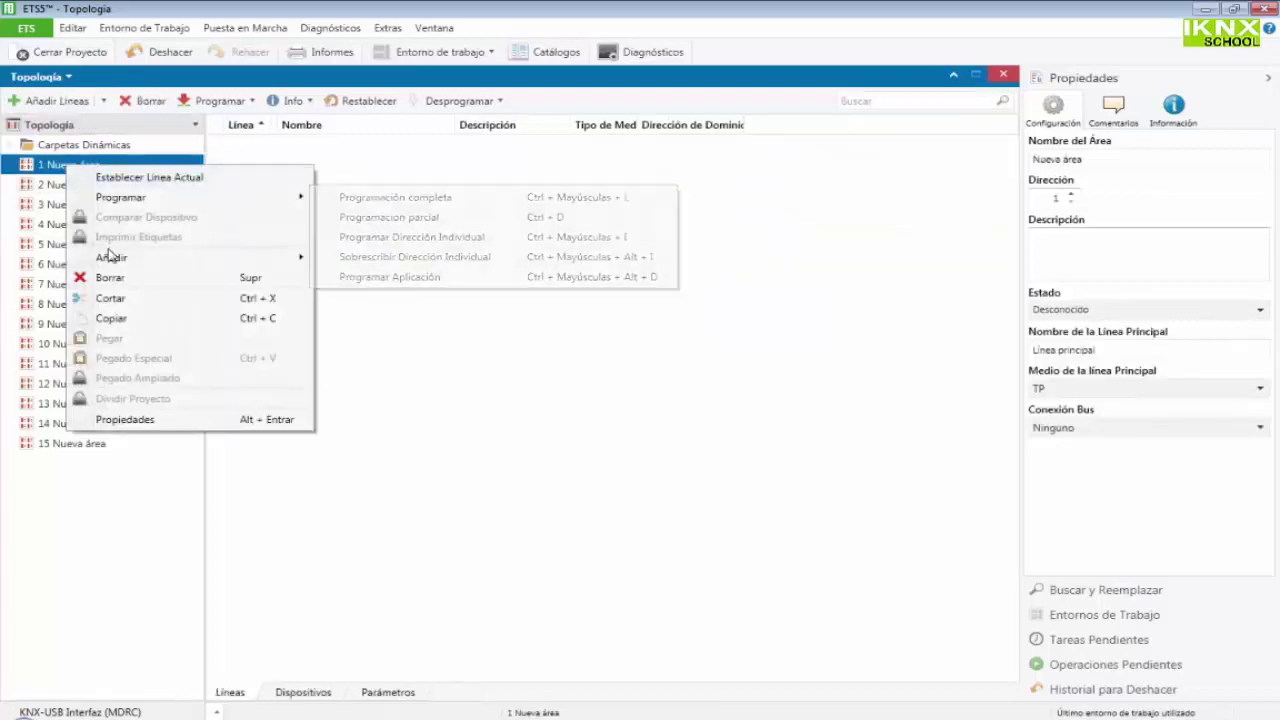
mouse_move(305, 257)
click(350, 259)
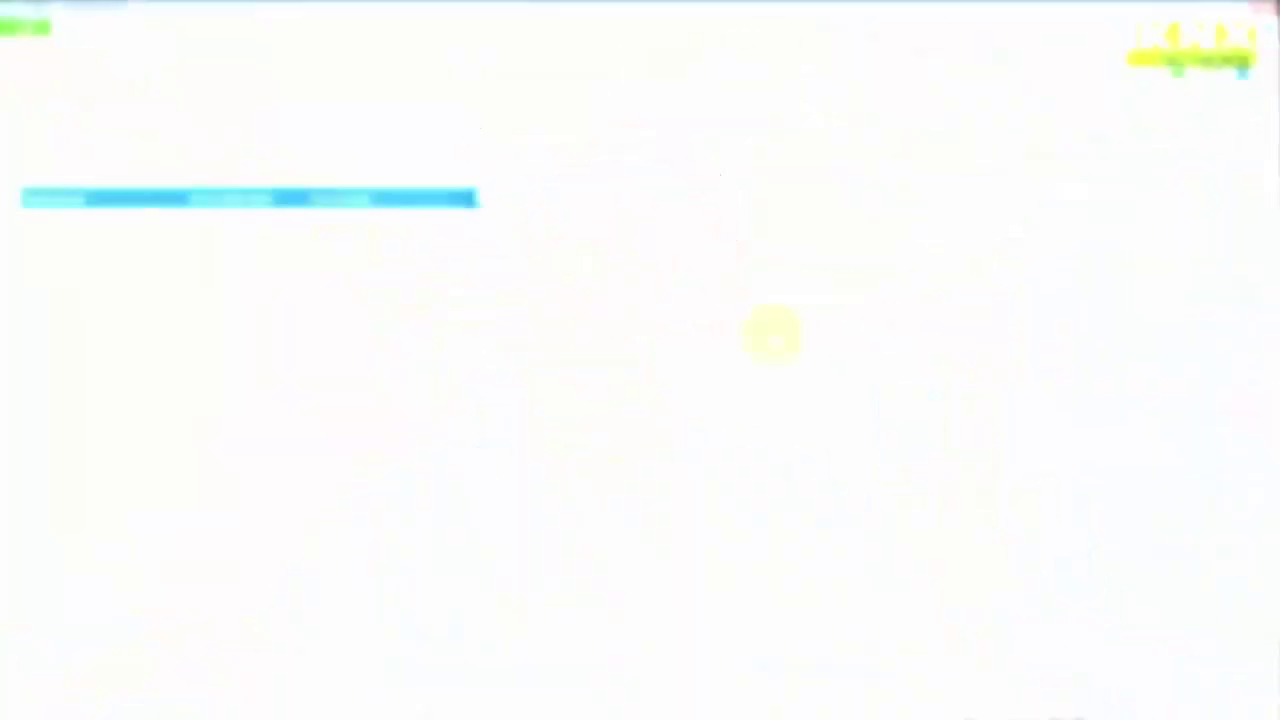
click(779, 341)
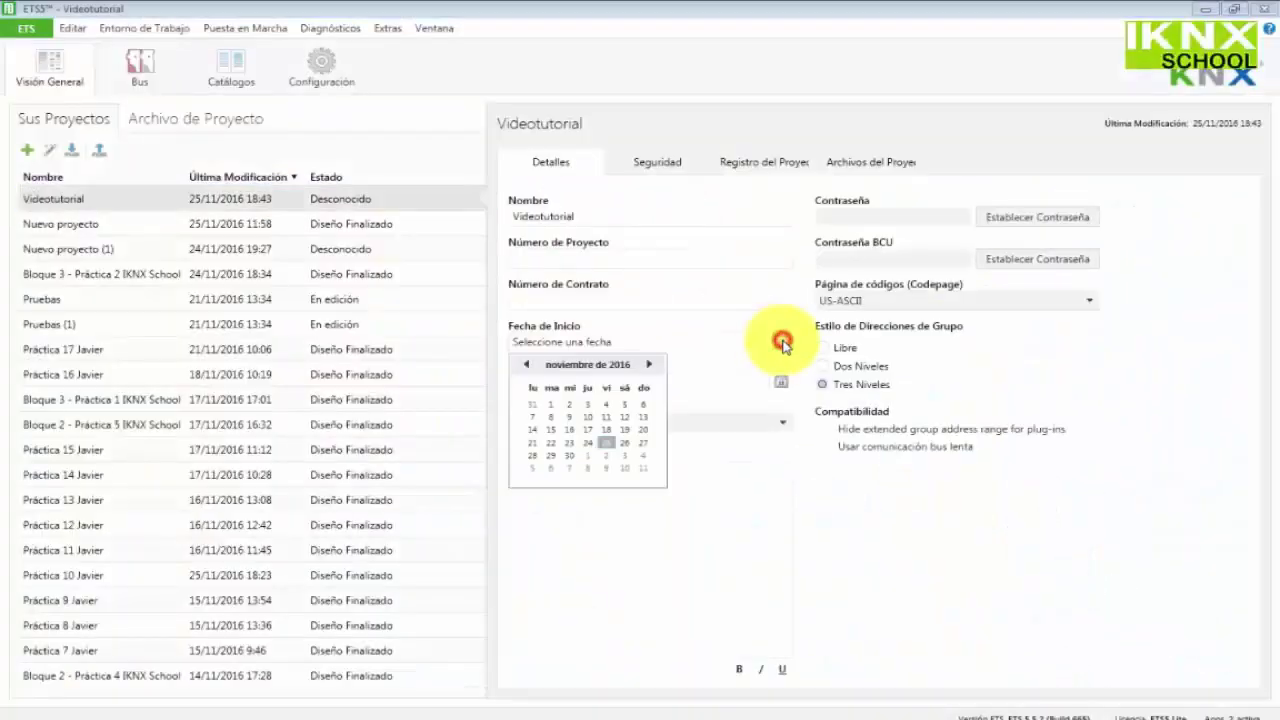
click(605, 444)
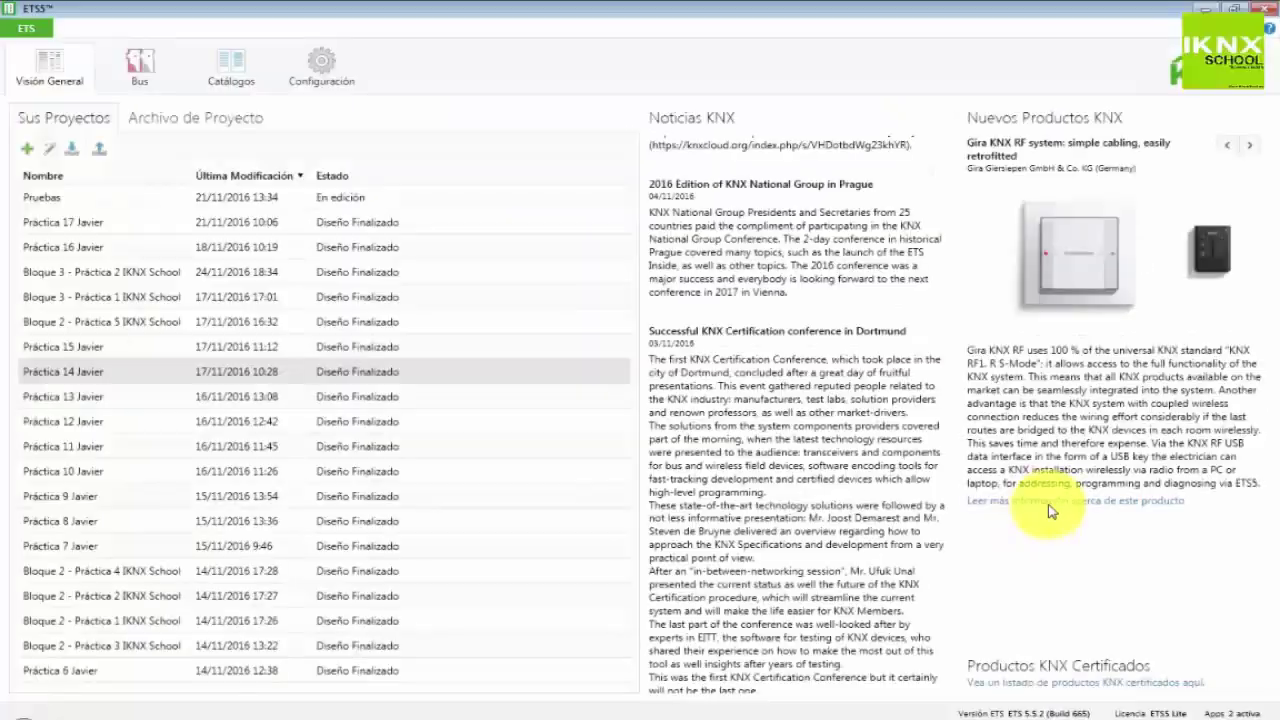
click(1040, 500)
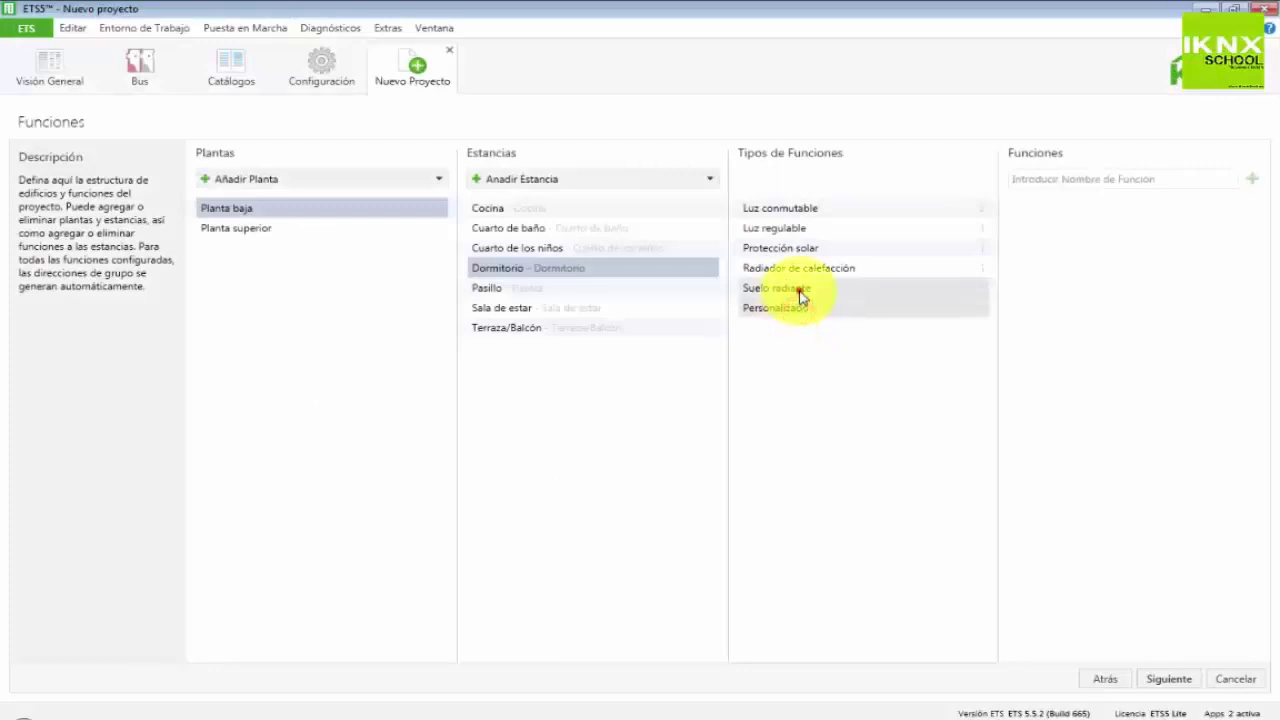
click(800, 290)
click(812, 268)
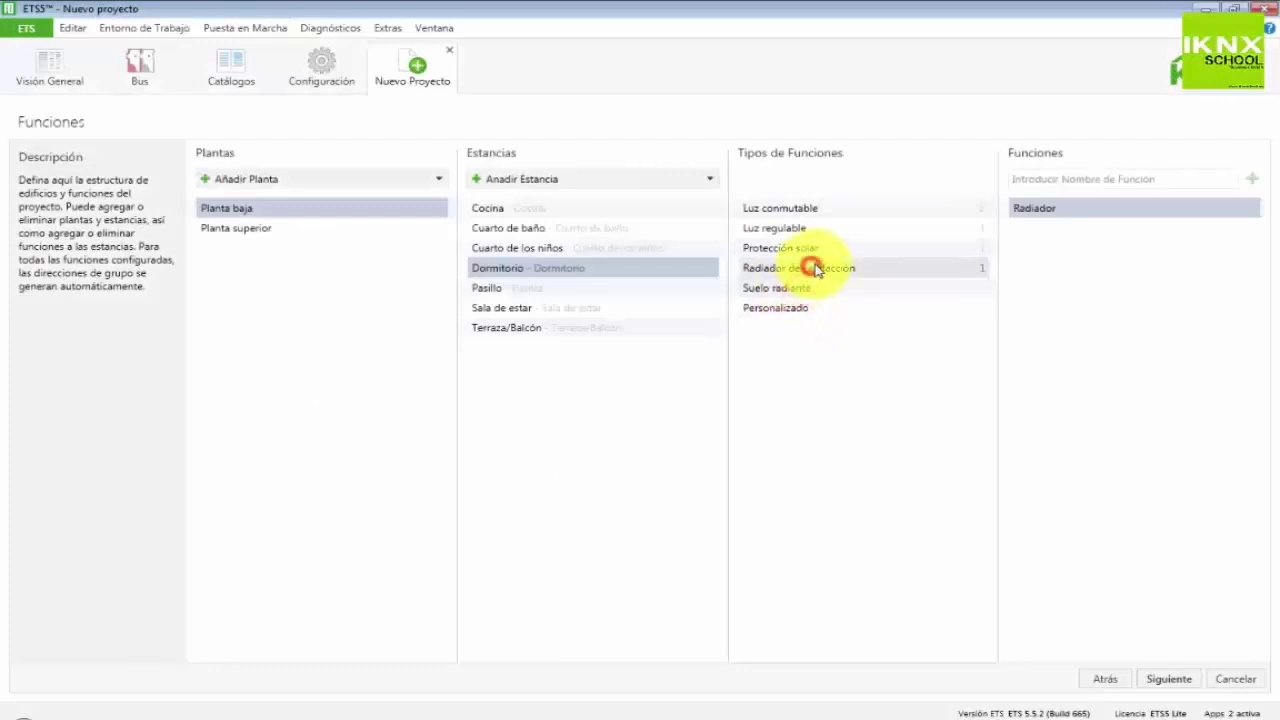
click(1170, 679)
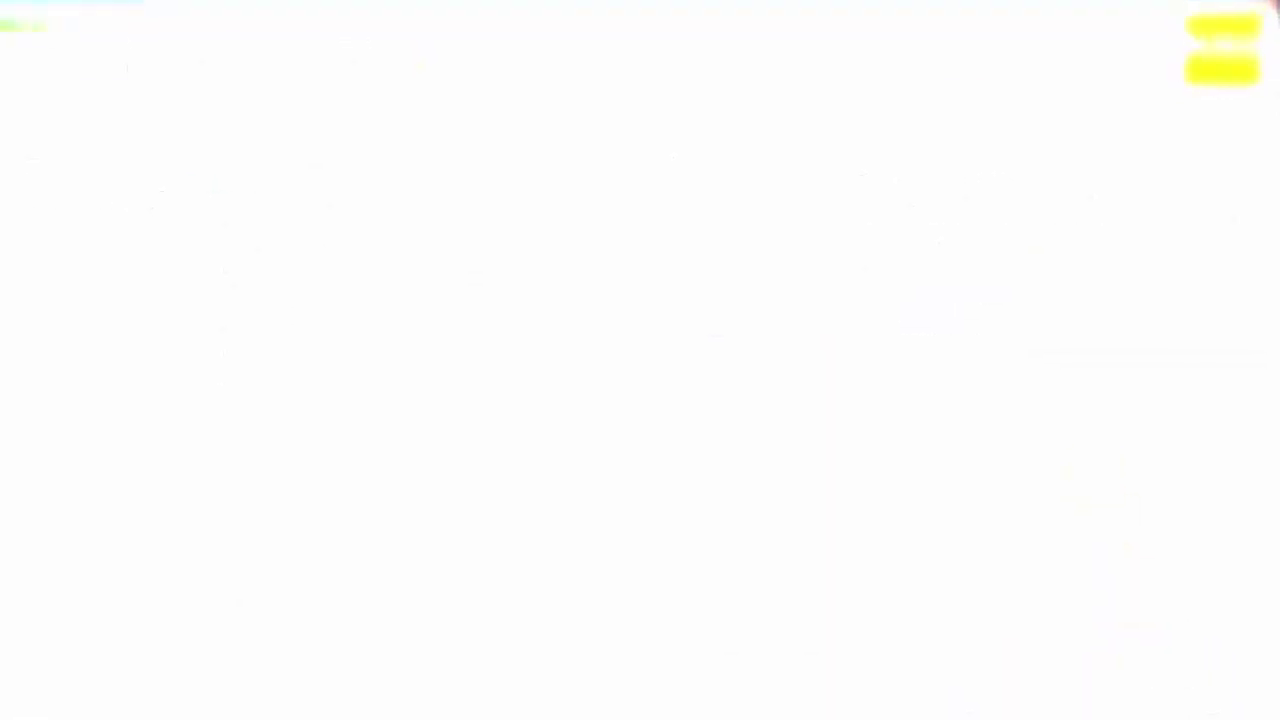
click(88, 308)
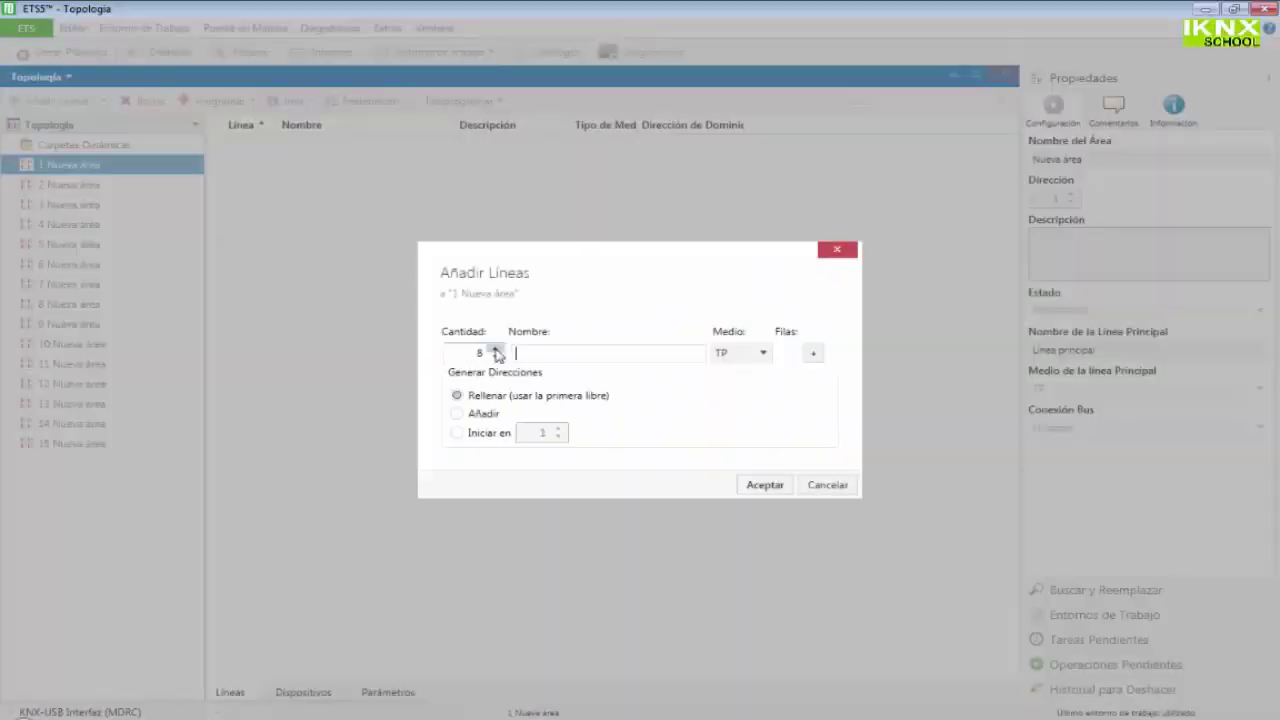
Step: Set the quantity of new TP lines for area 1 to 15 and create them
click(496, 351)
click(789, 463)
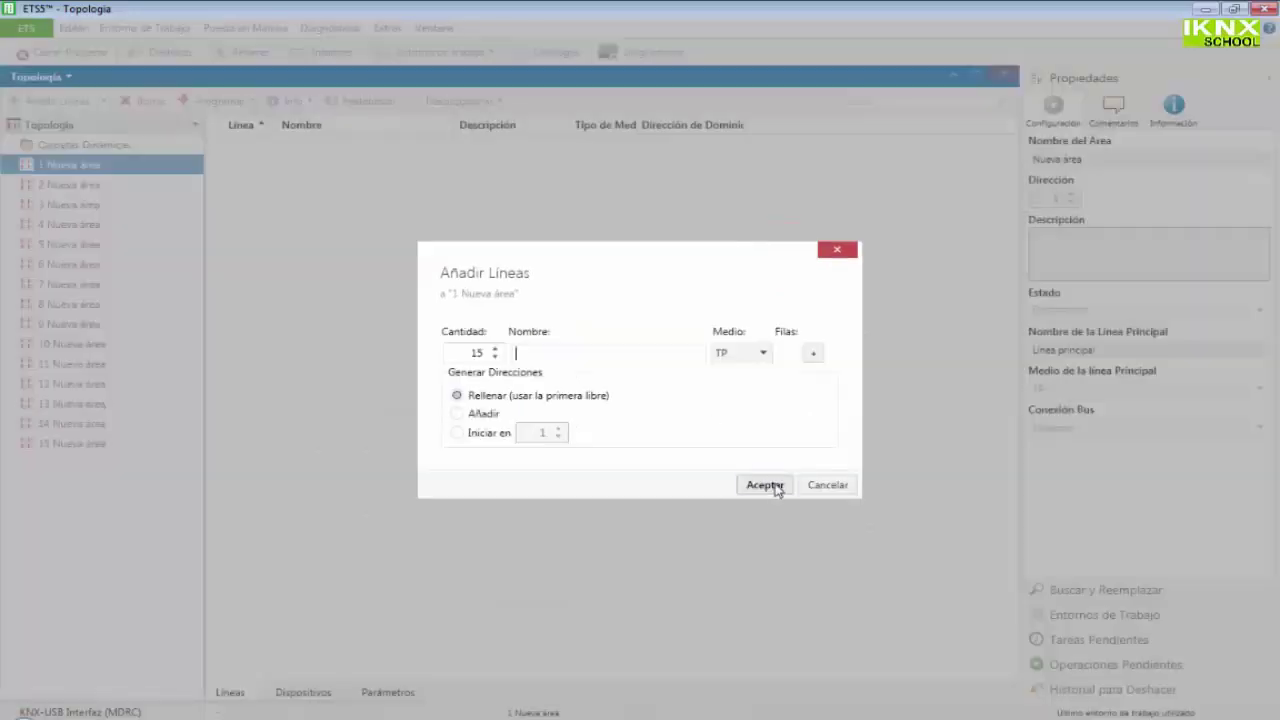
click(766, 485)
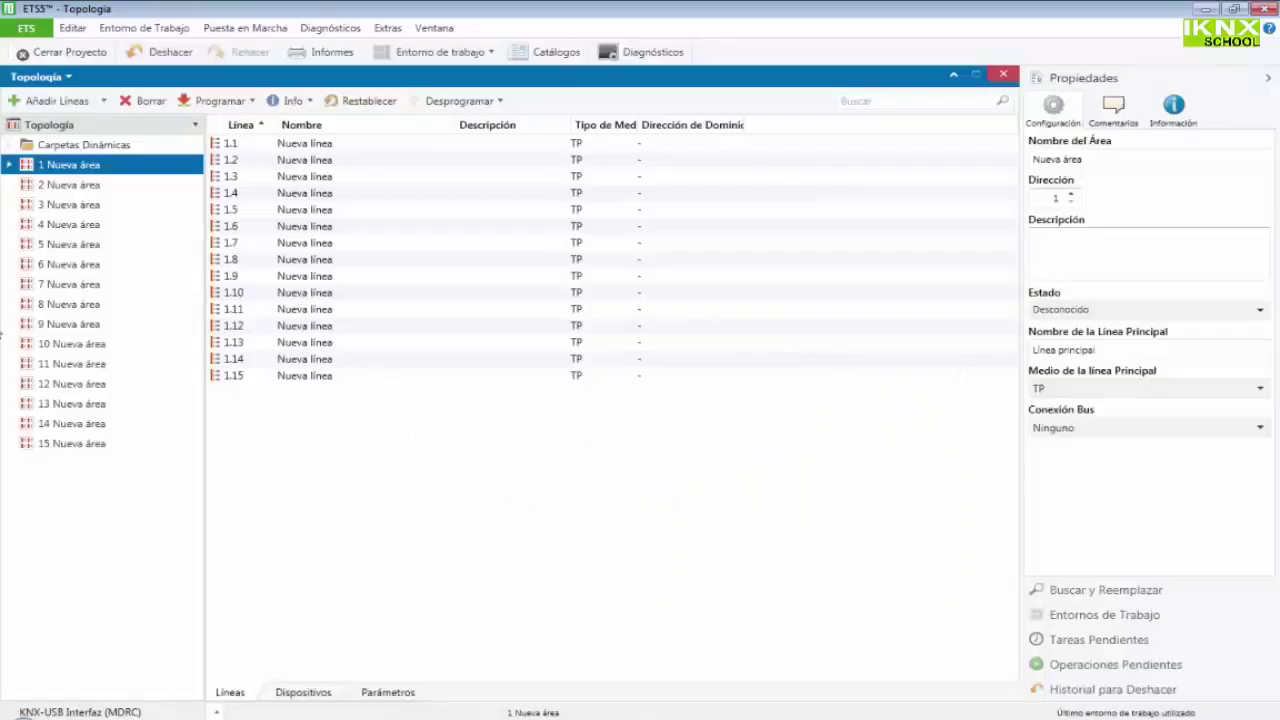
Step: Add the US/U 2.2 two-channel universal interface from ABB's Entrada catalogue category to line 1.1 of area 1
click(11, 165)
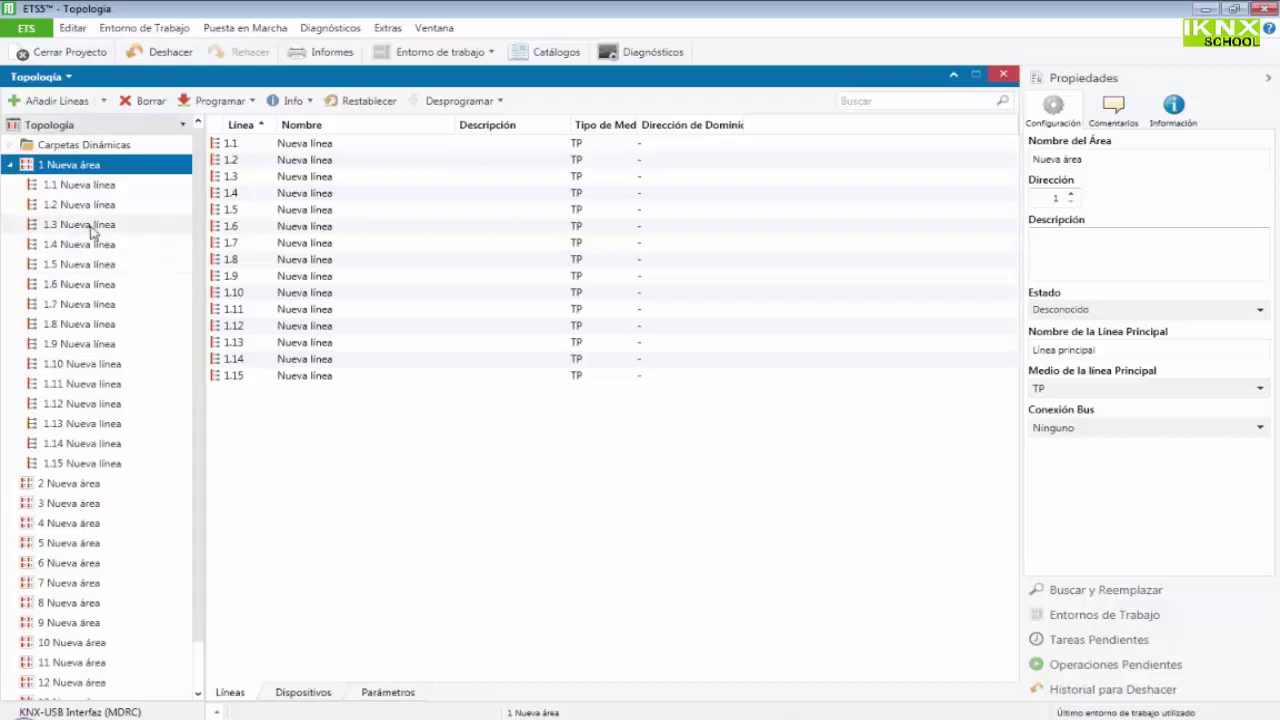
click(98, 188)
right_click(98, 188)
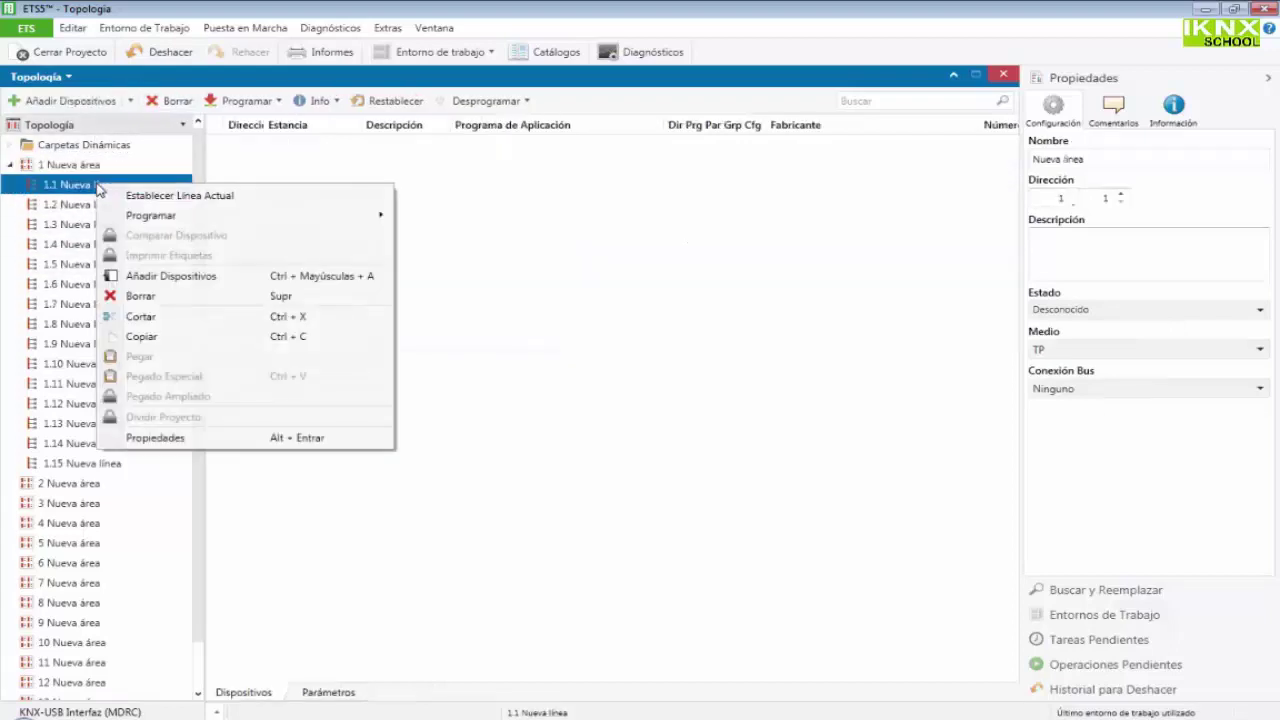
click(167, 278)
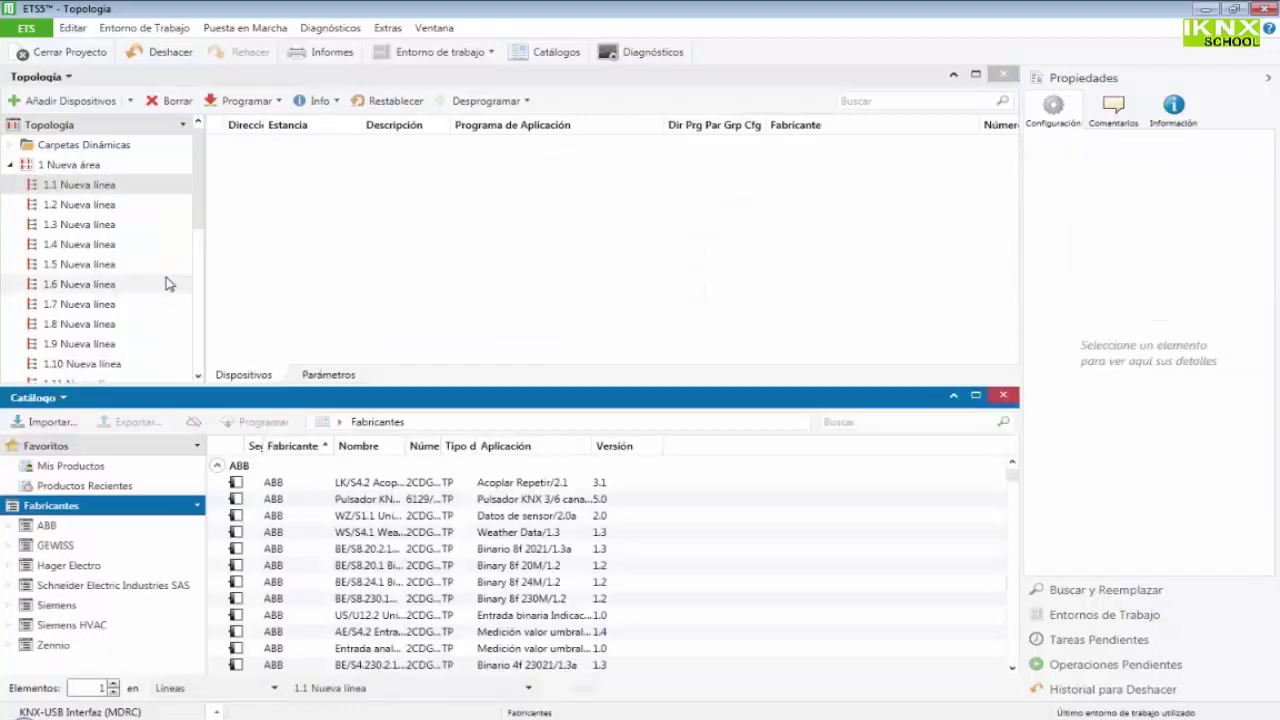
click(190, 426)
double_click(47, 526)
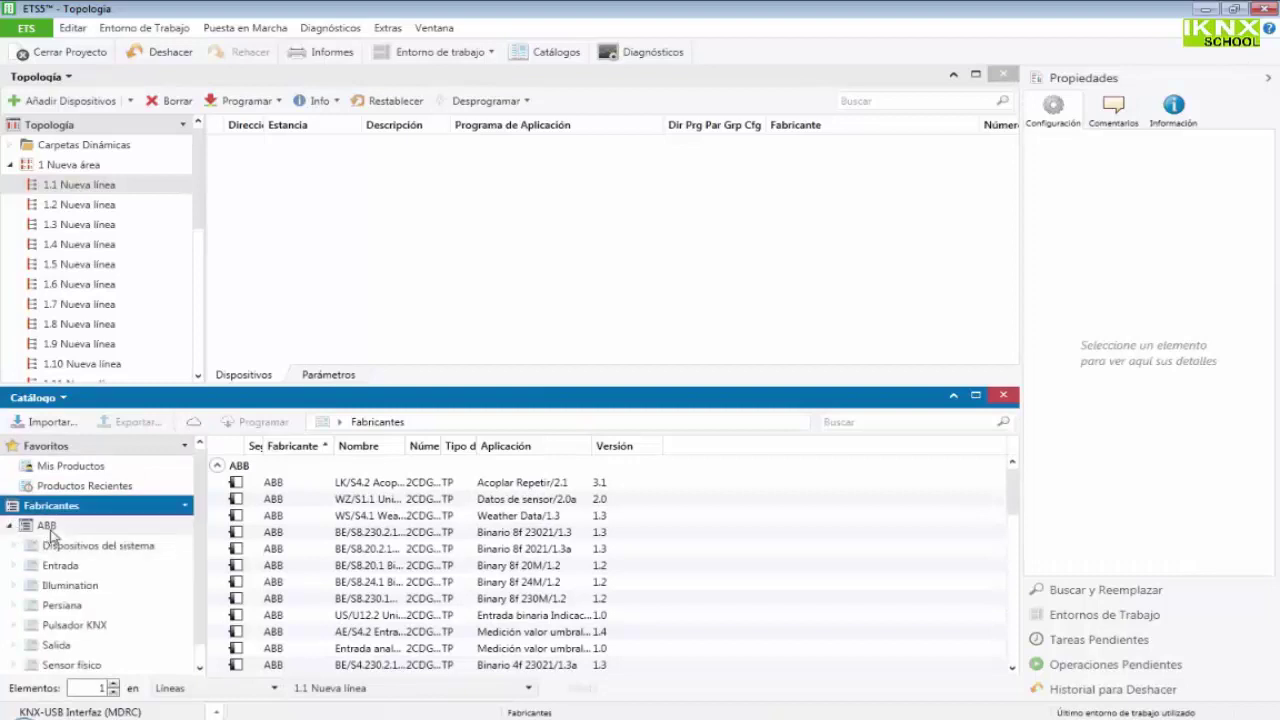
click(62, 566)
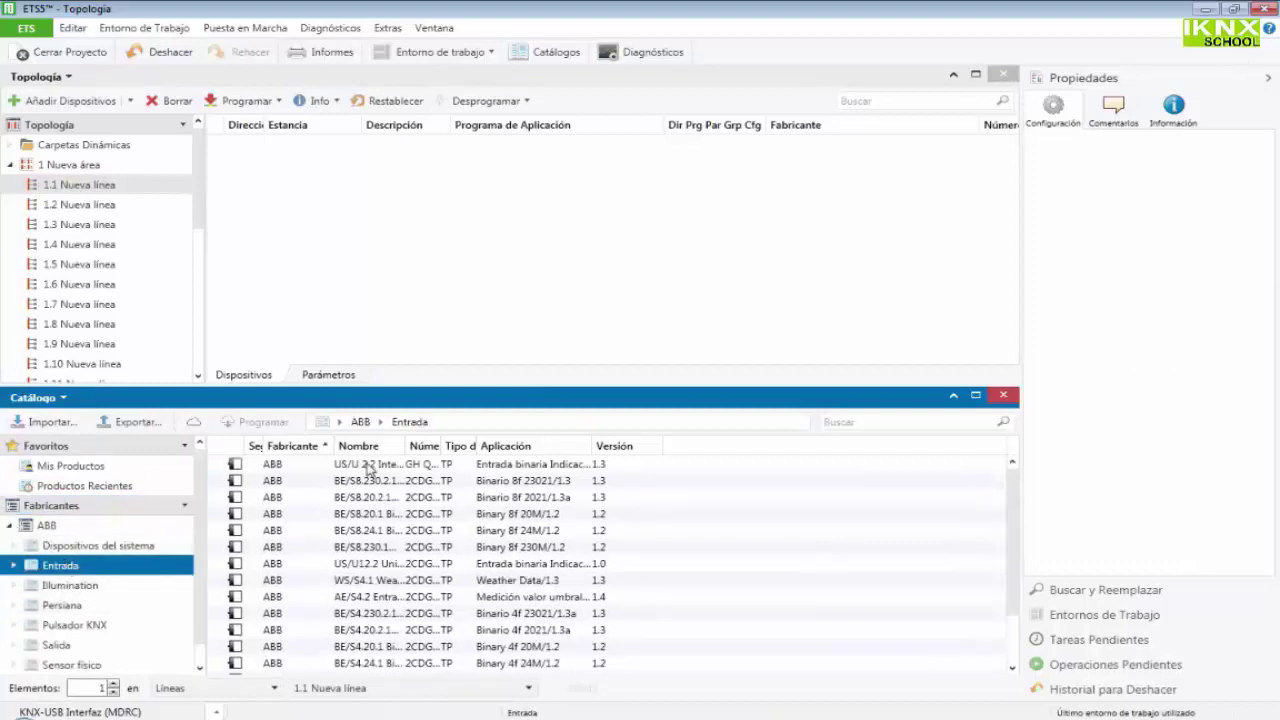
double_click(366, 468)
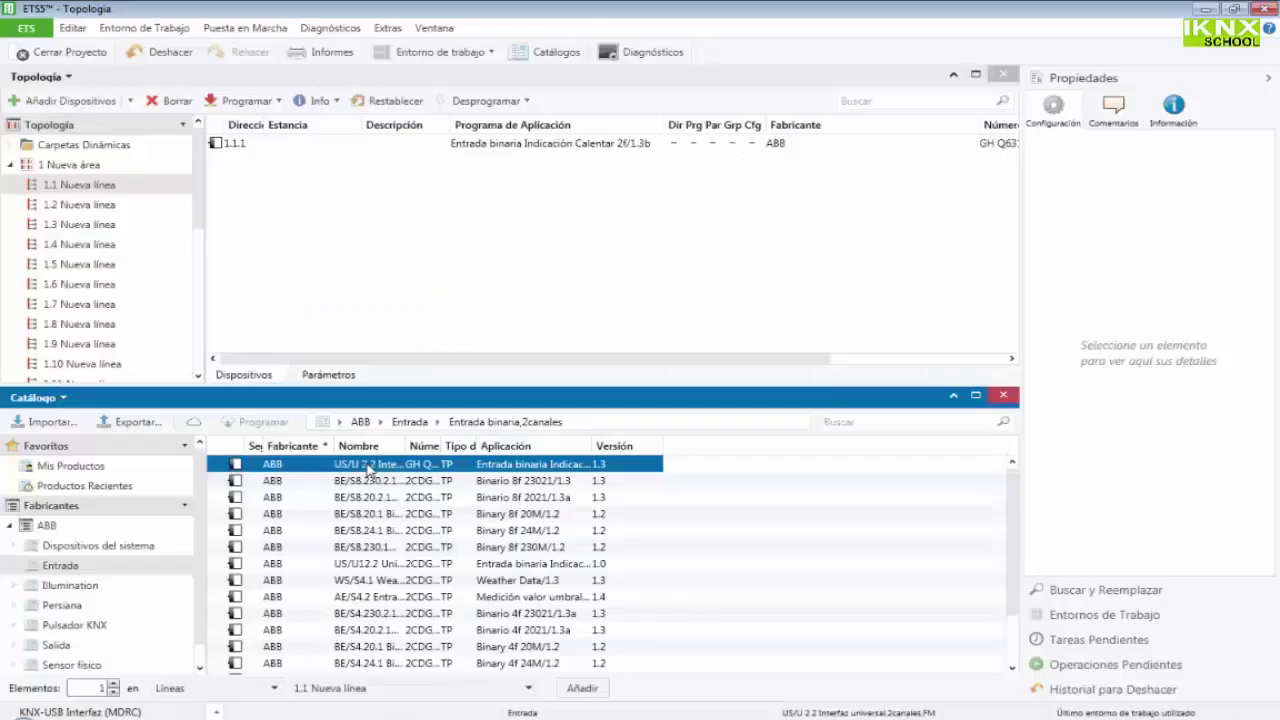
Step: Set the Canal A function of the US/U 2.2 interface on line 1.1 to Sensor de conmutación
click(22, 187)
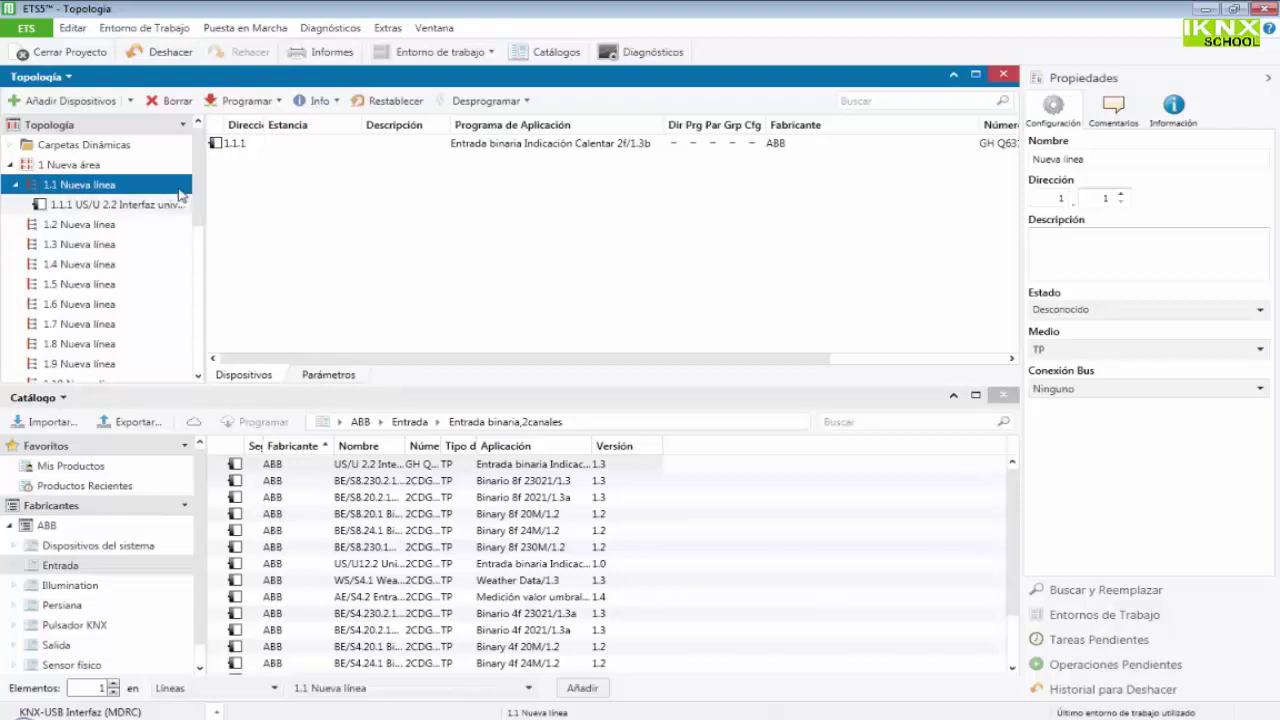
scroll(120, 220, down, 1)
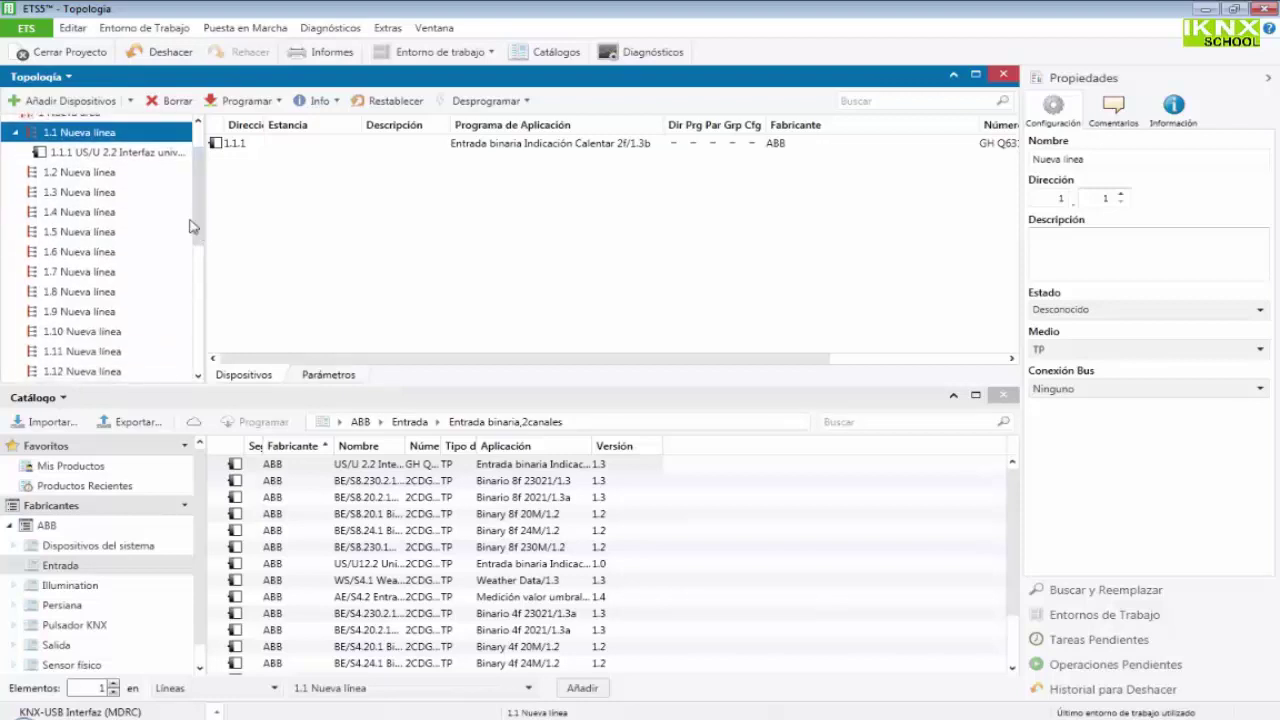
click(57, 155)
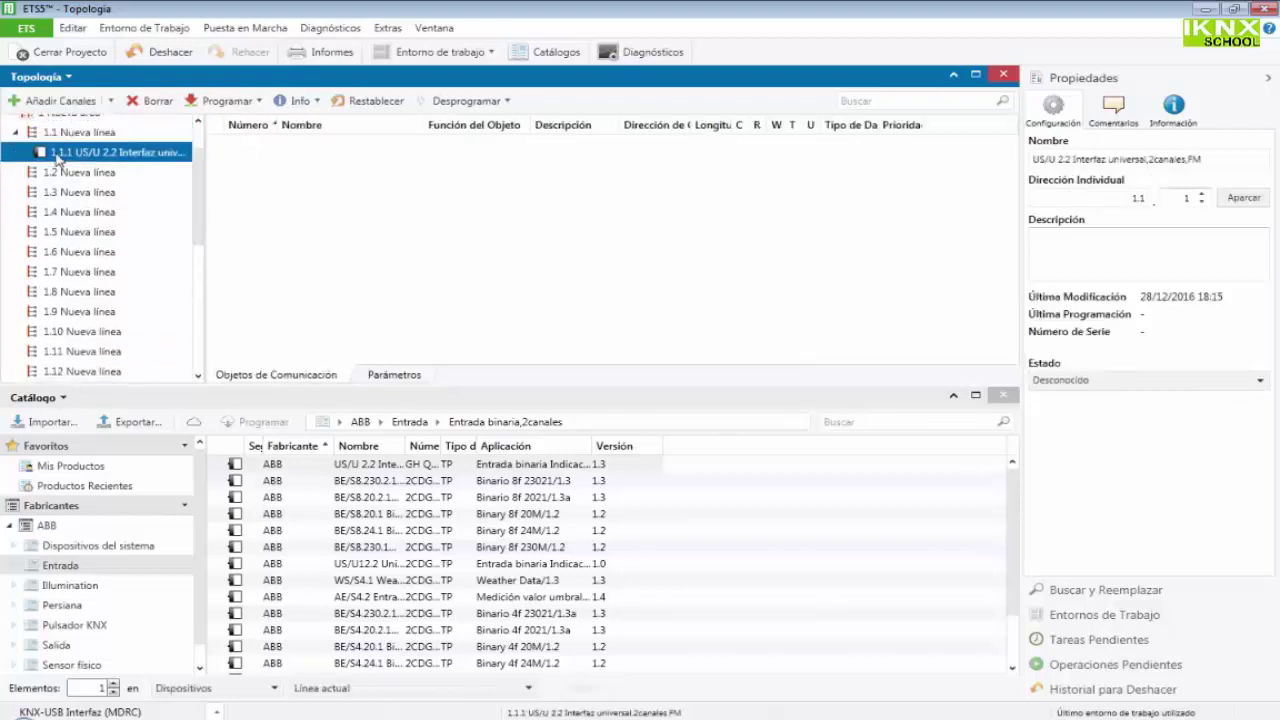
click(404, 376)
click(284, 194)
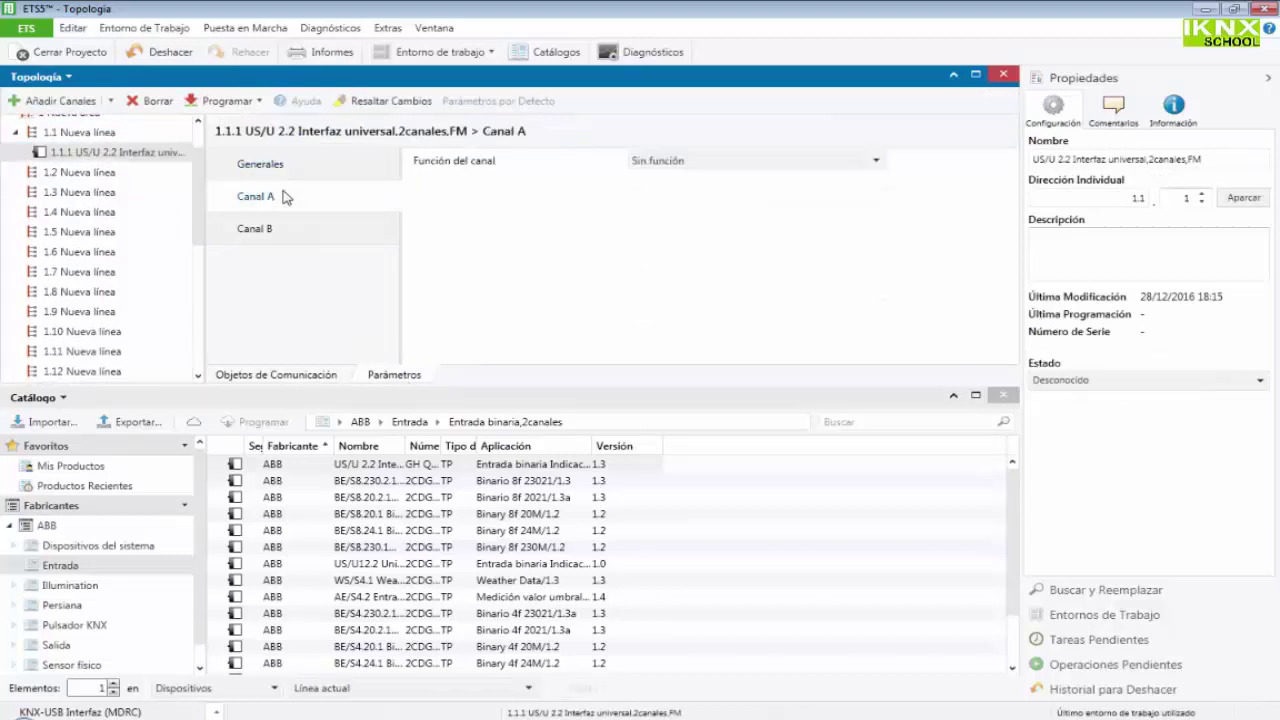
click(755, 162)
click(717, 203)
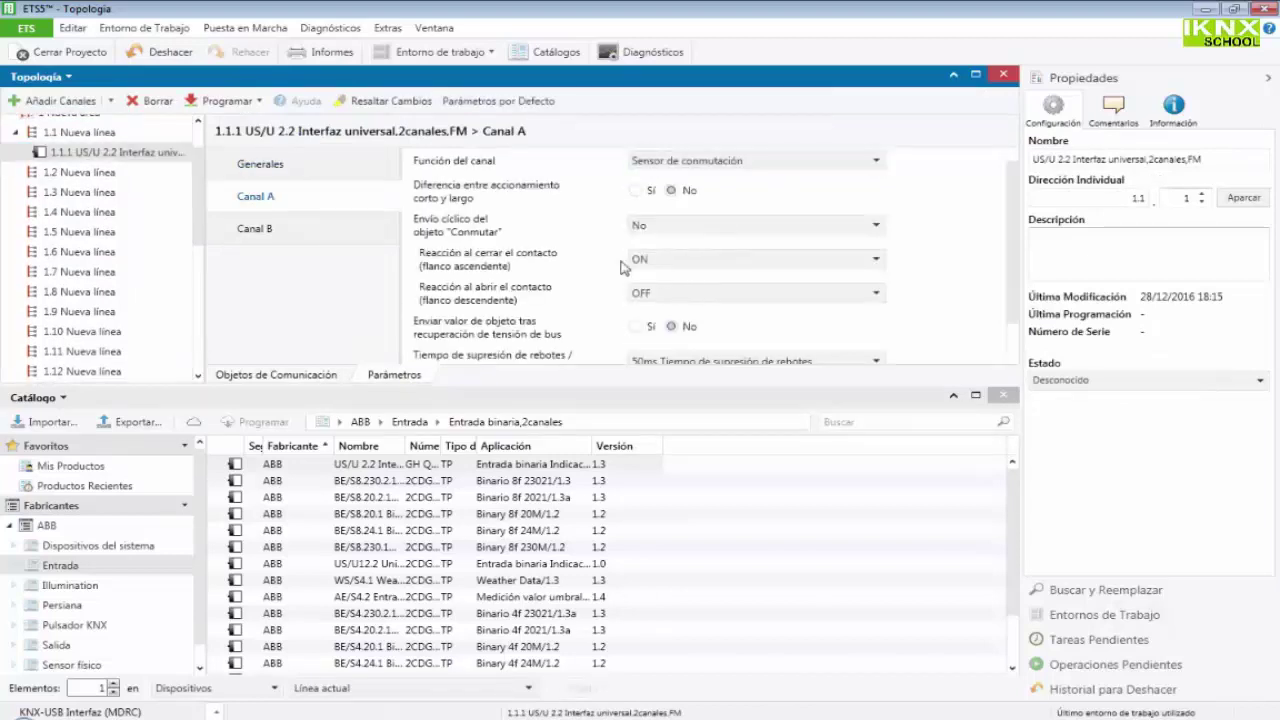
Step: Examine the interface's Entrada A communication objects, Bloquear and Telegr. Conmutar, and their properties
click(307, 378)
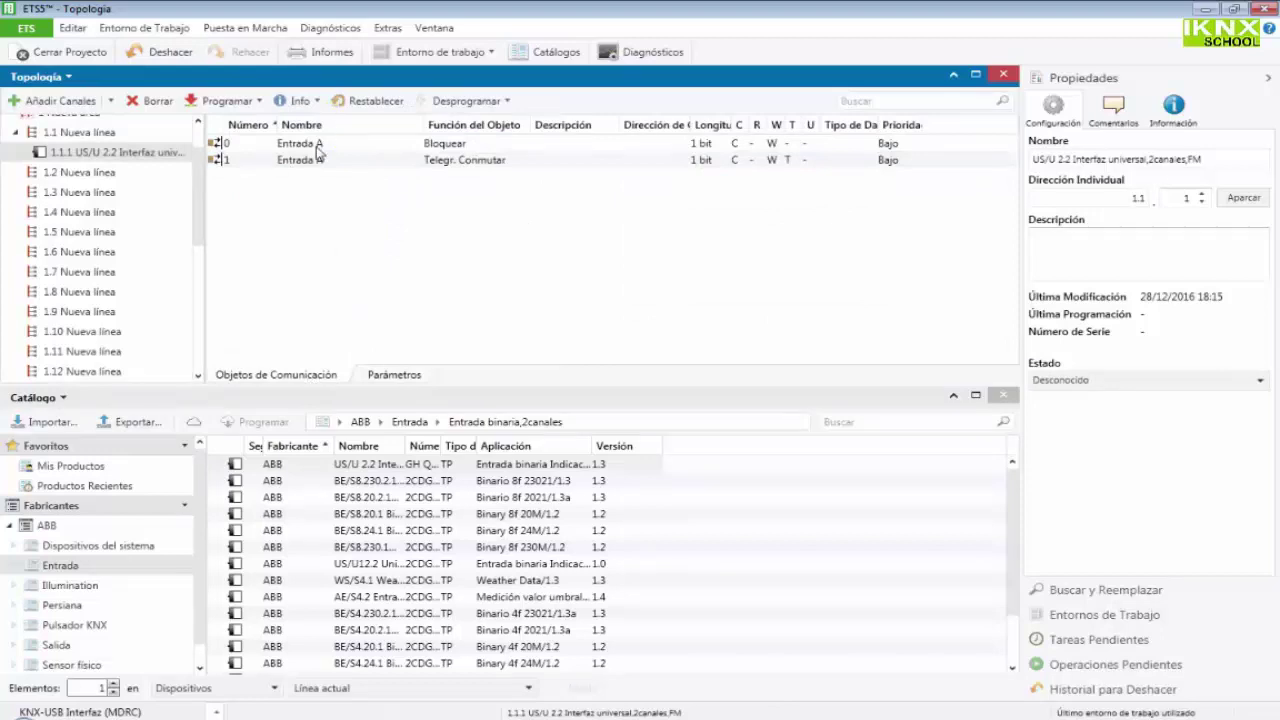
click(314, 146)
click(302, 162)
click(310, 143)
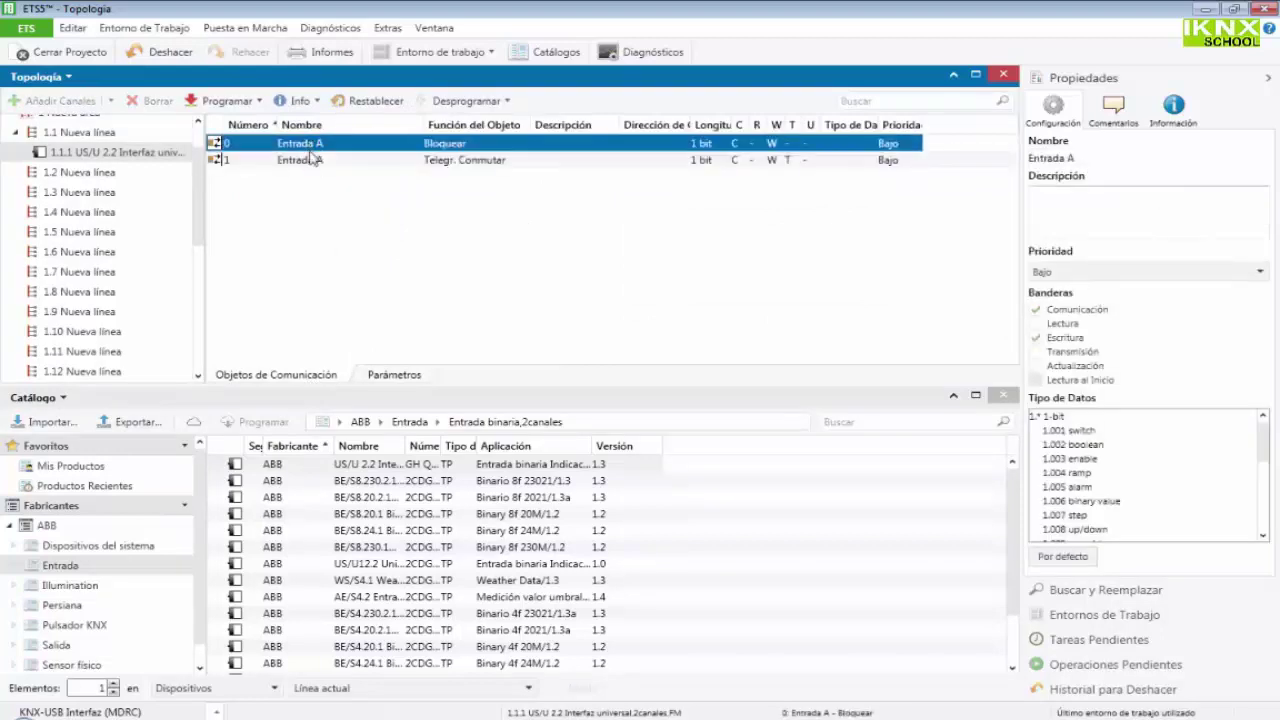
click(312, 158)
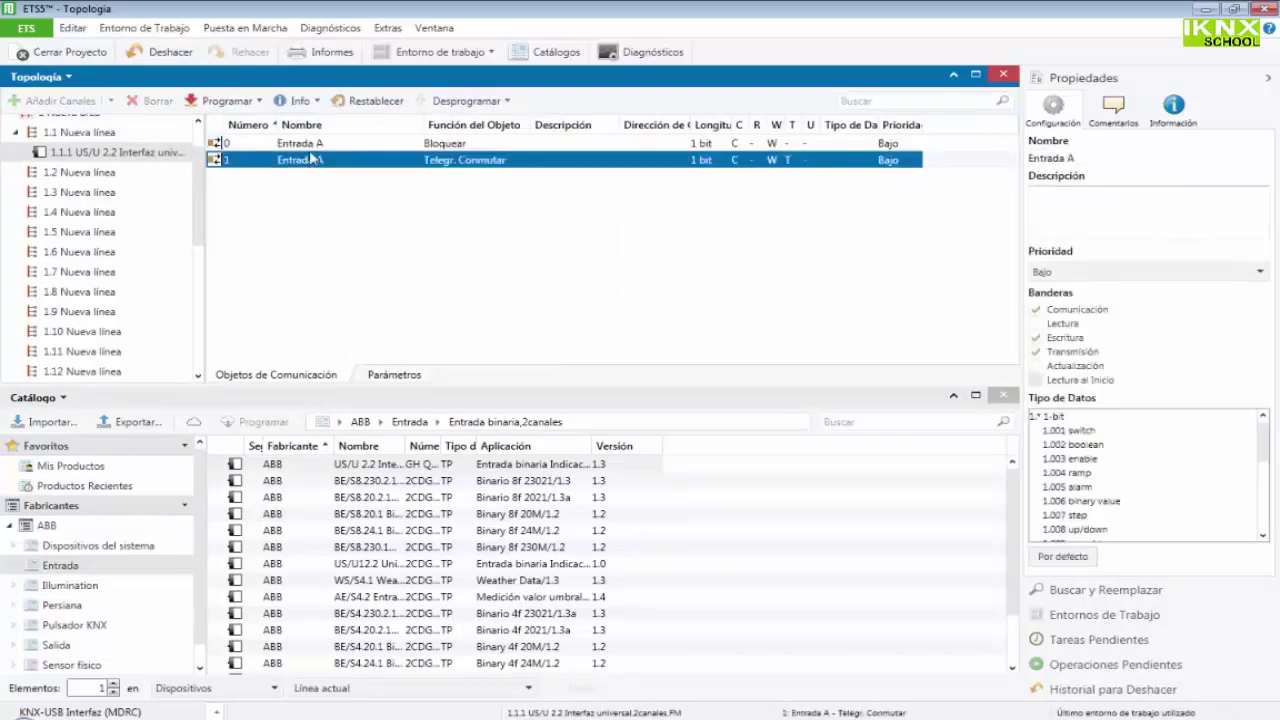
Step: Try to link the Entrada A Bloquear object with an existing group address
right_click(308, 145)
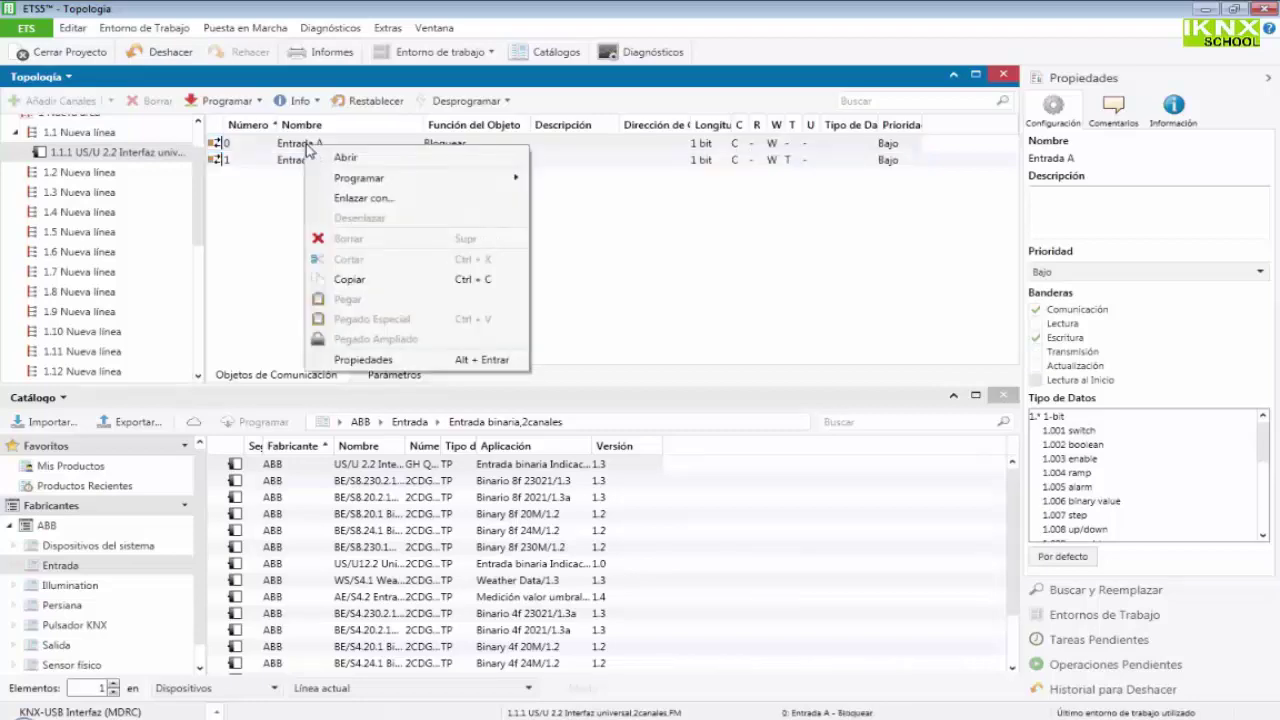
click(372, 198)
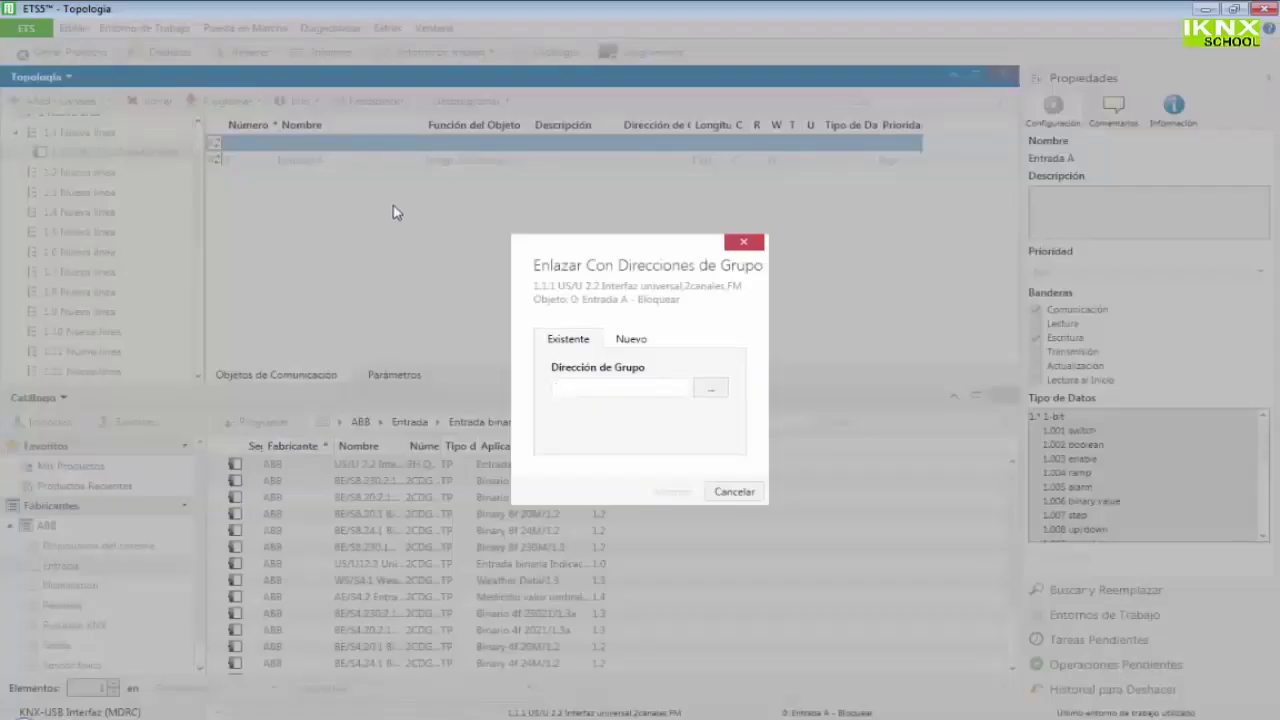
click(712, 390)
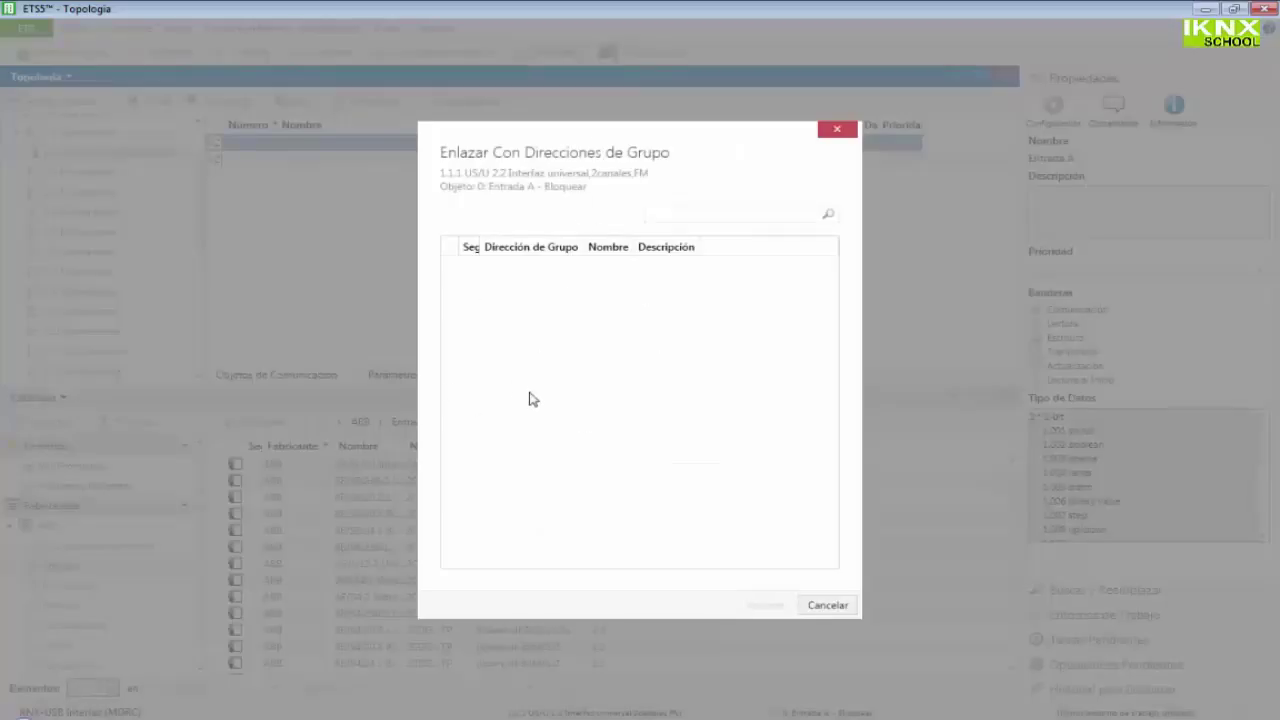
click(827, 605)
Step: Open a group addresses panel and add one main group named 1
click(143, 28)
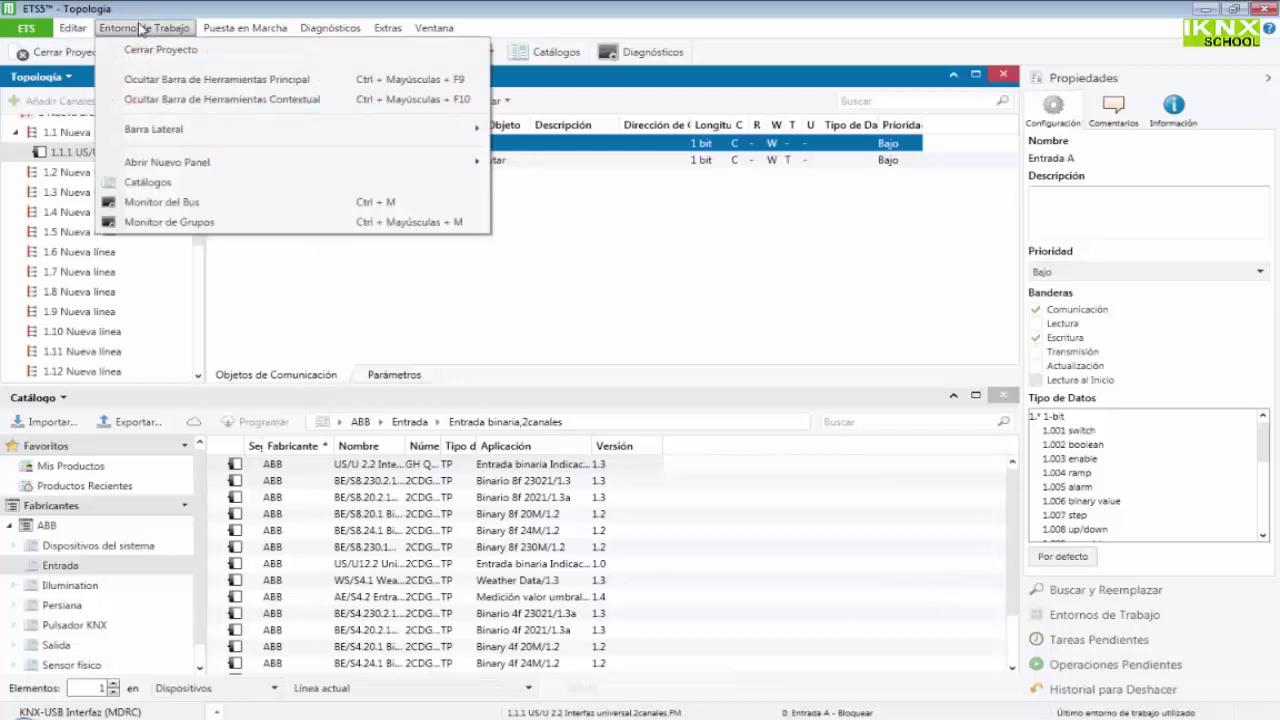
mouse_move(188, 165)
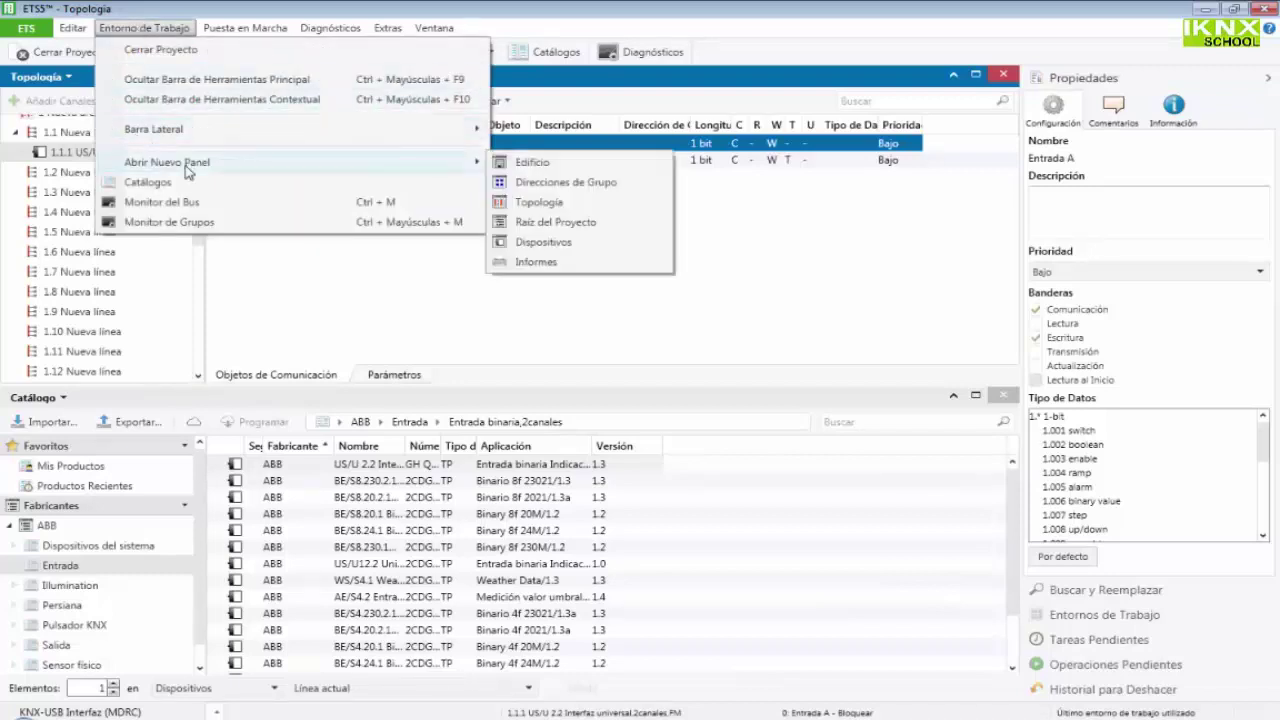
click(552, 188)
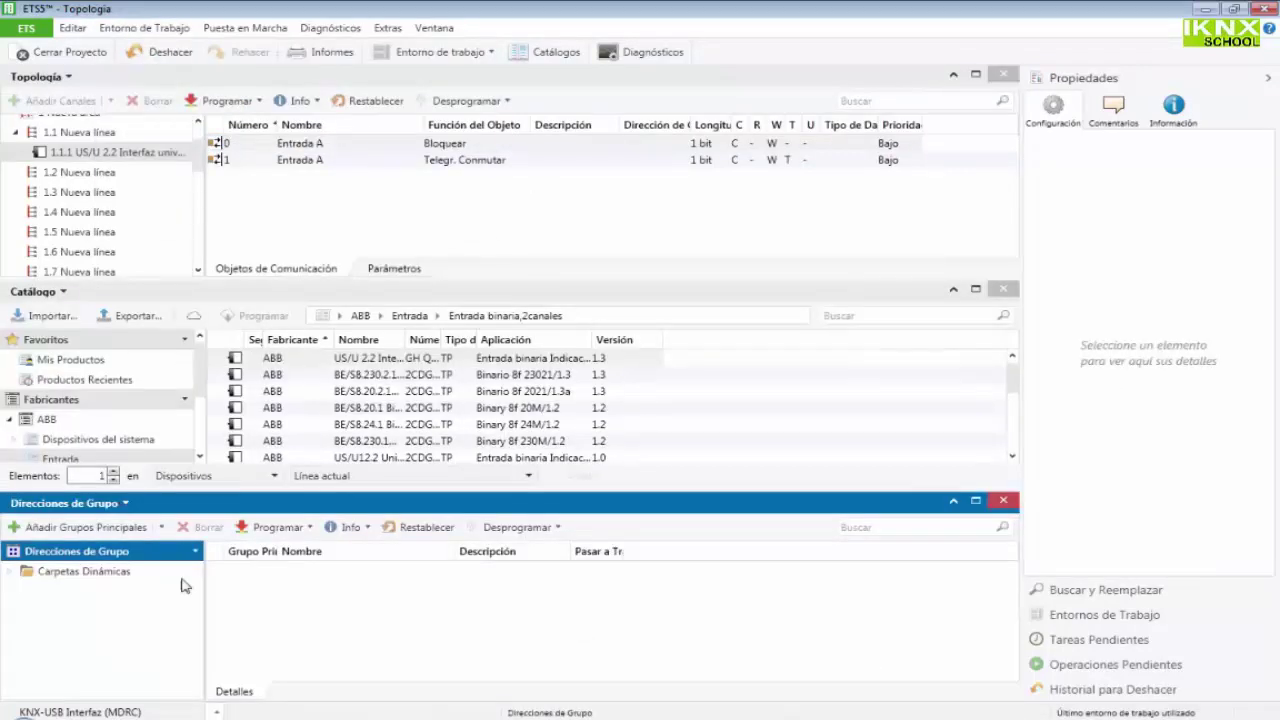
right_click(76, 550)
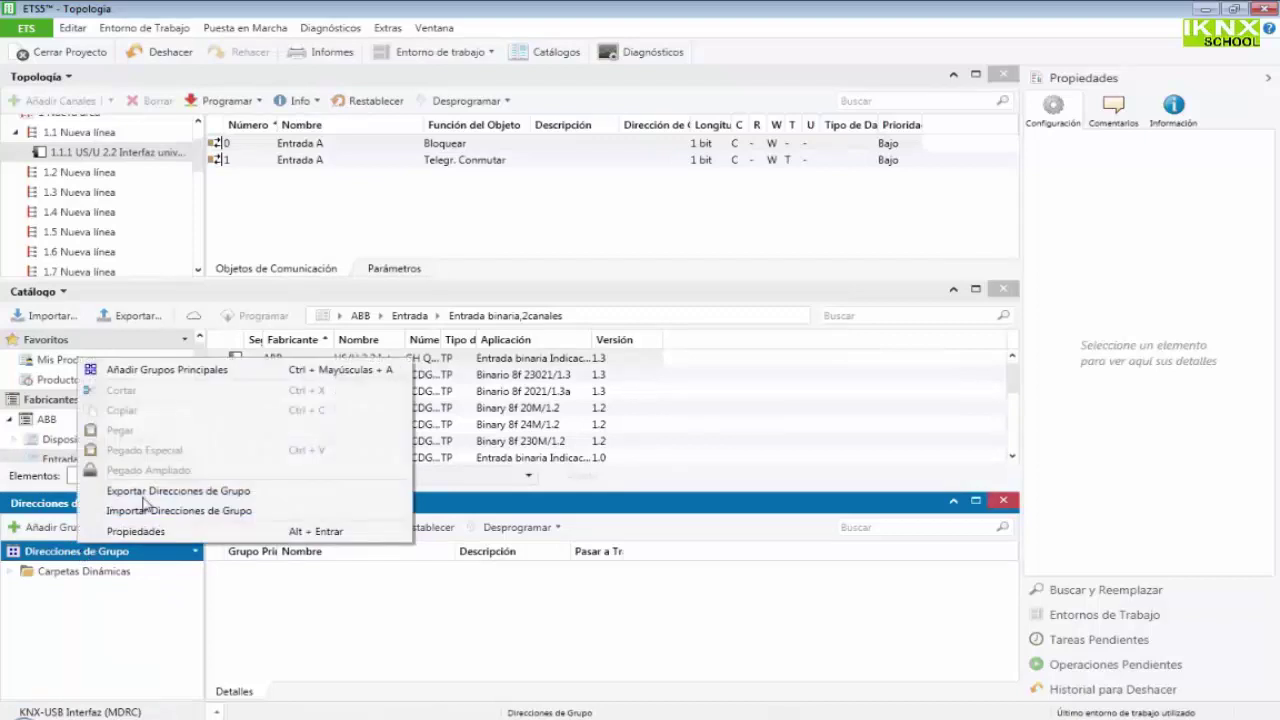
click(184, 371)
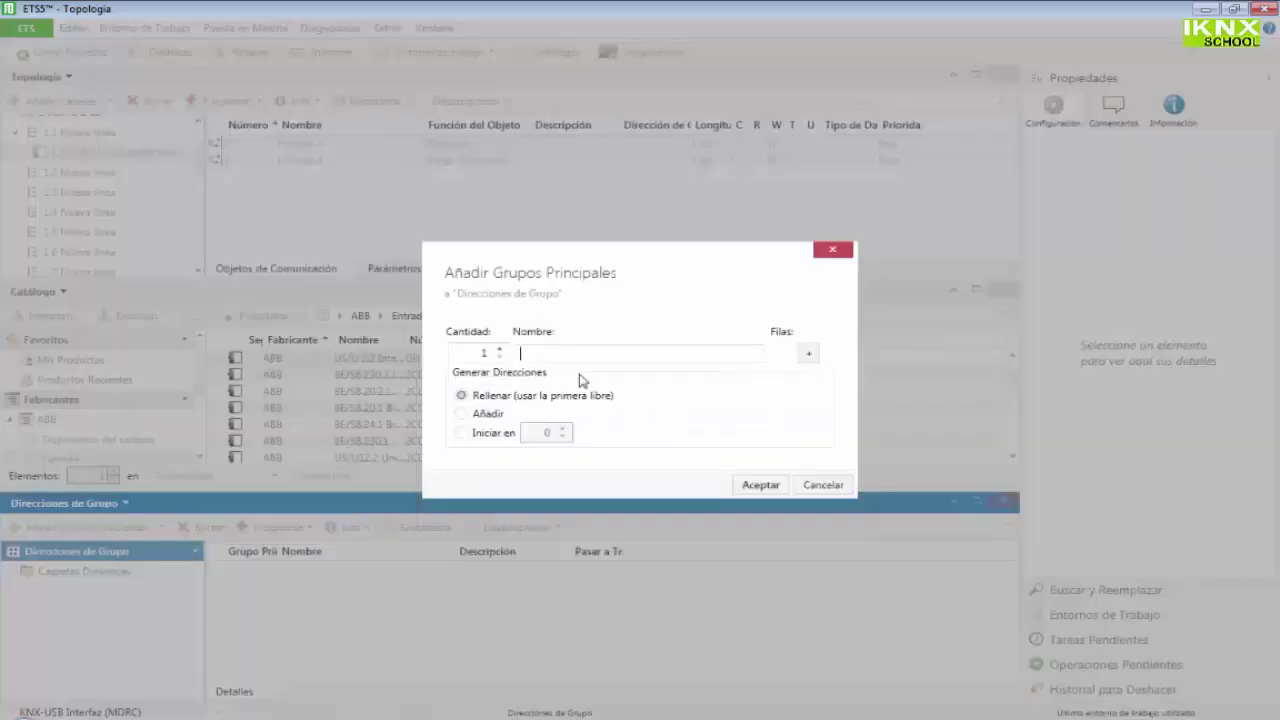
text(1)
click(762, 486)
Step: Add one middle group named 2 inside main group 1
right_click(44, 598)
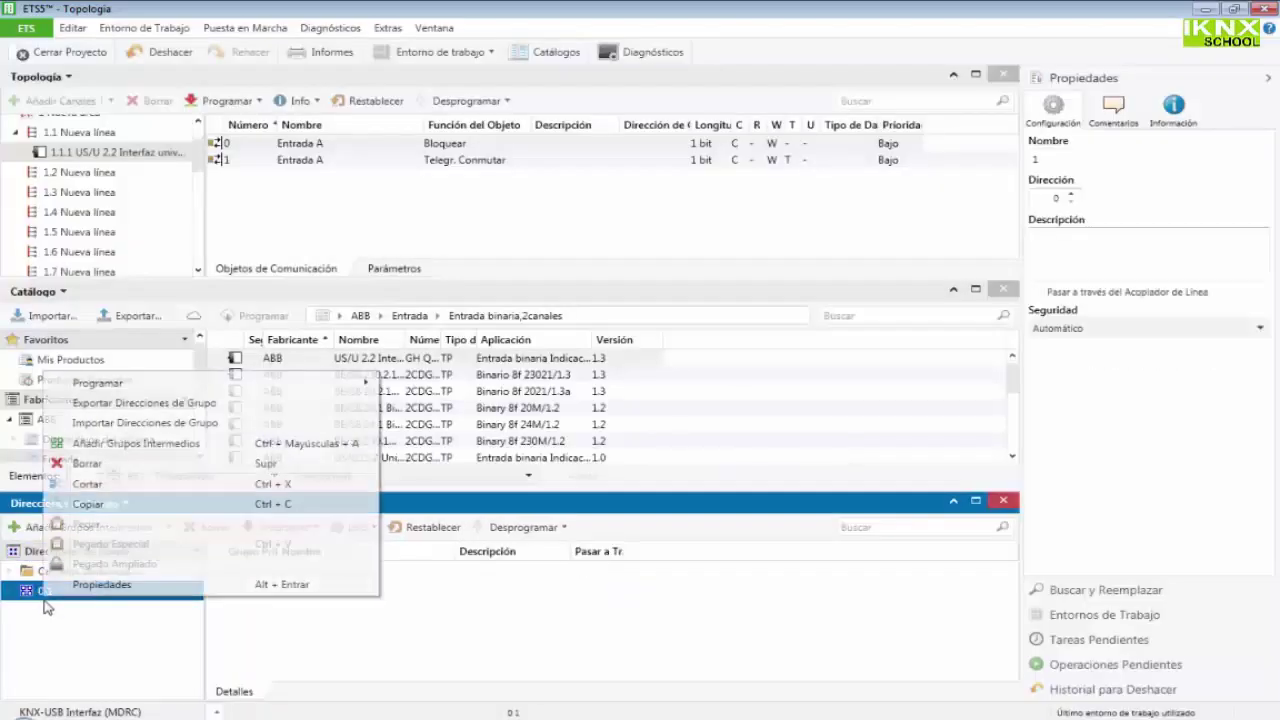
click(133, 443)
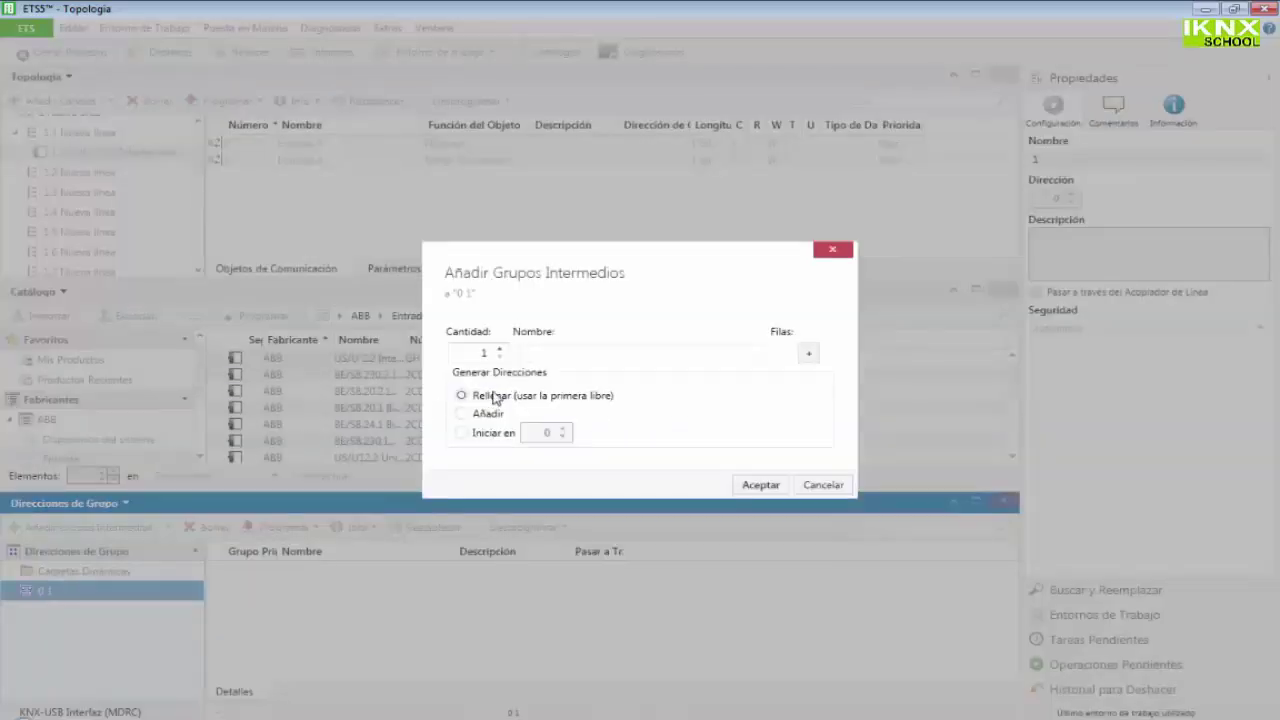
text(2)
click(762, 486)
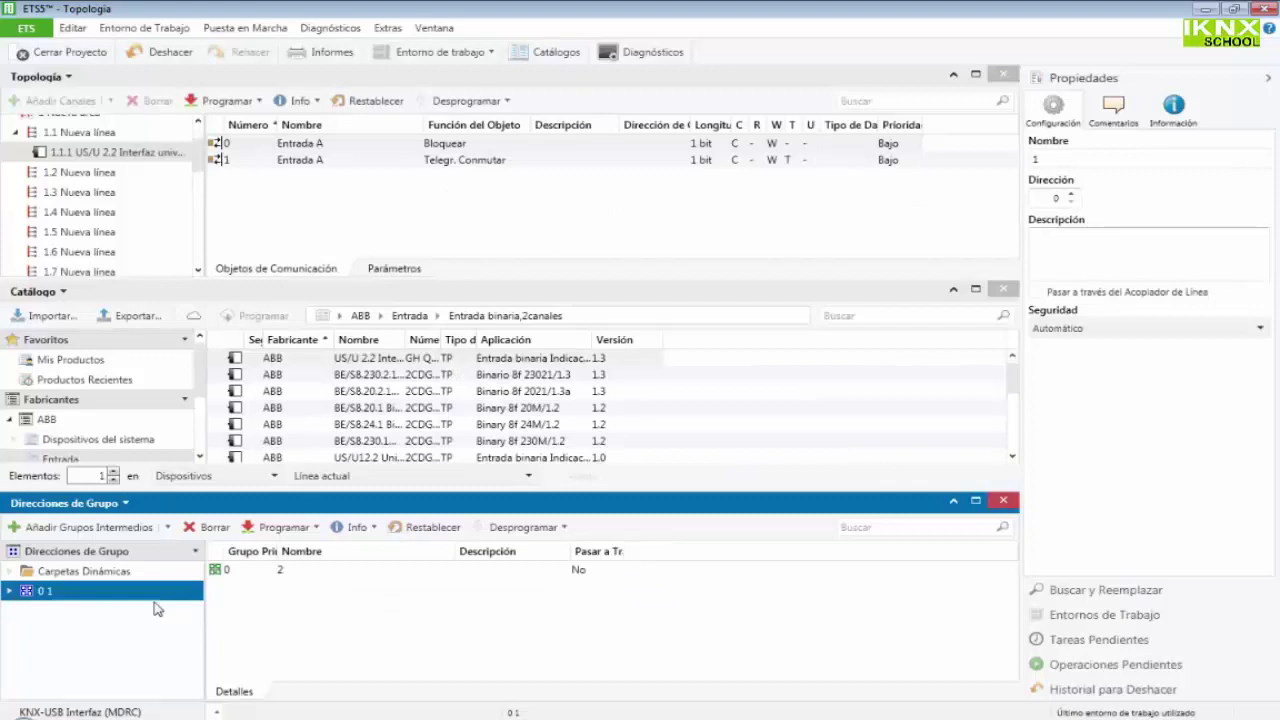
Step: Add one group address named 3 to middle group 2, then close the group addresses panel
click(10, 591)
click(46, 610)
right_click(46, 610)
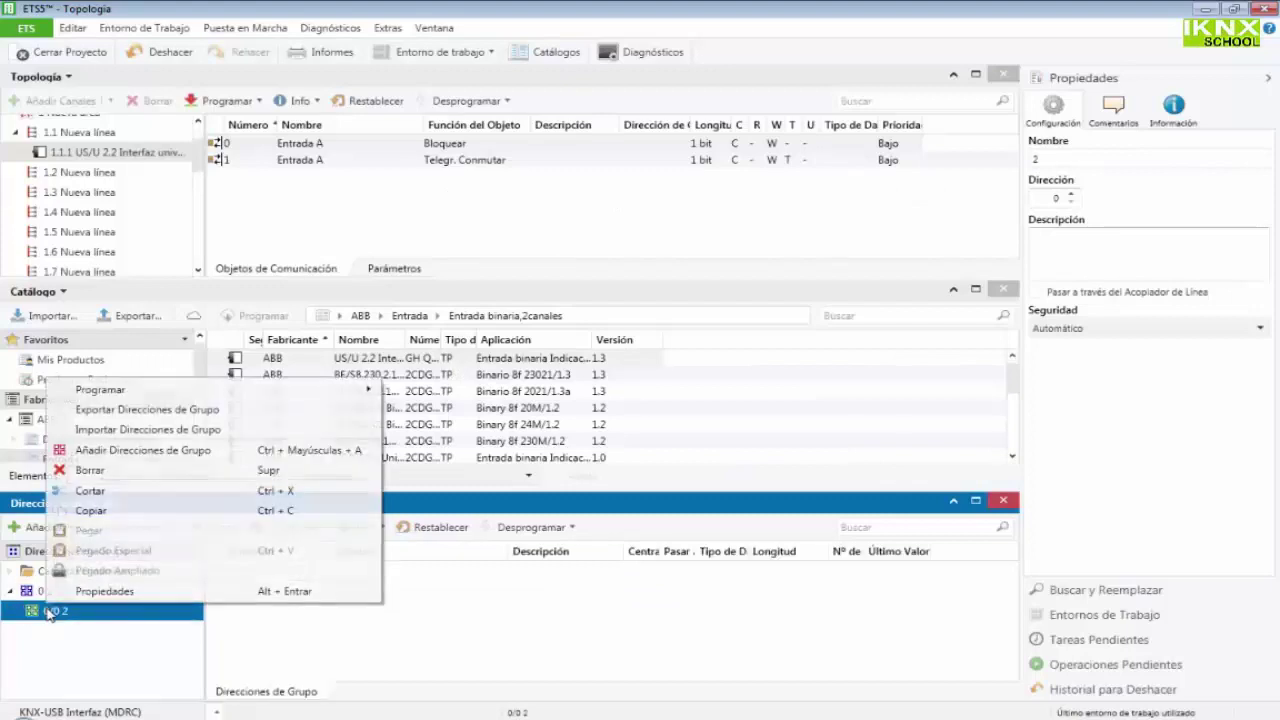
click(140, 452)
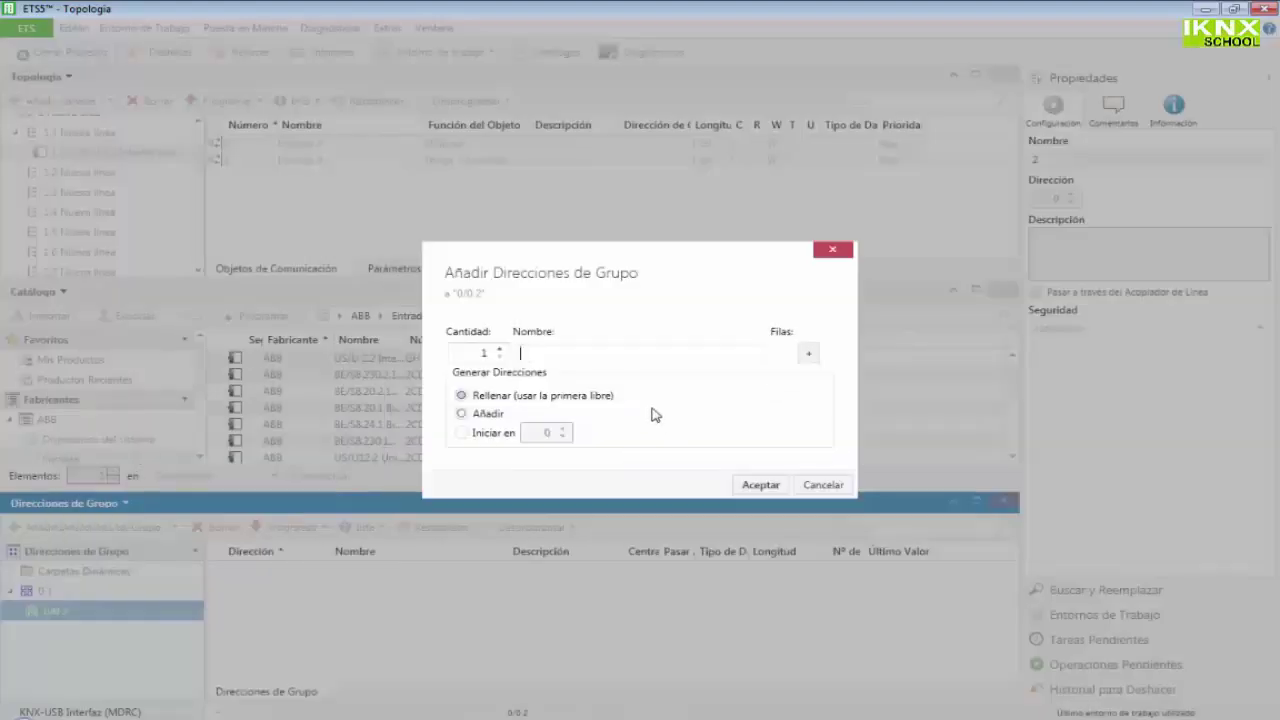
text(3)
click(760, 485)
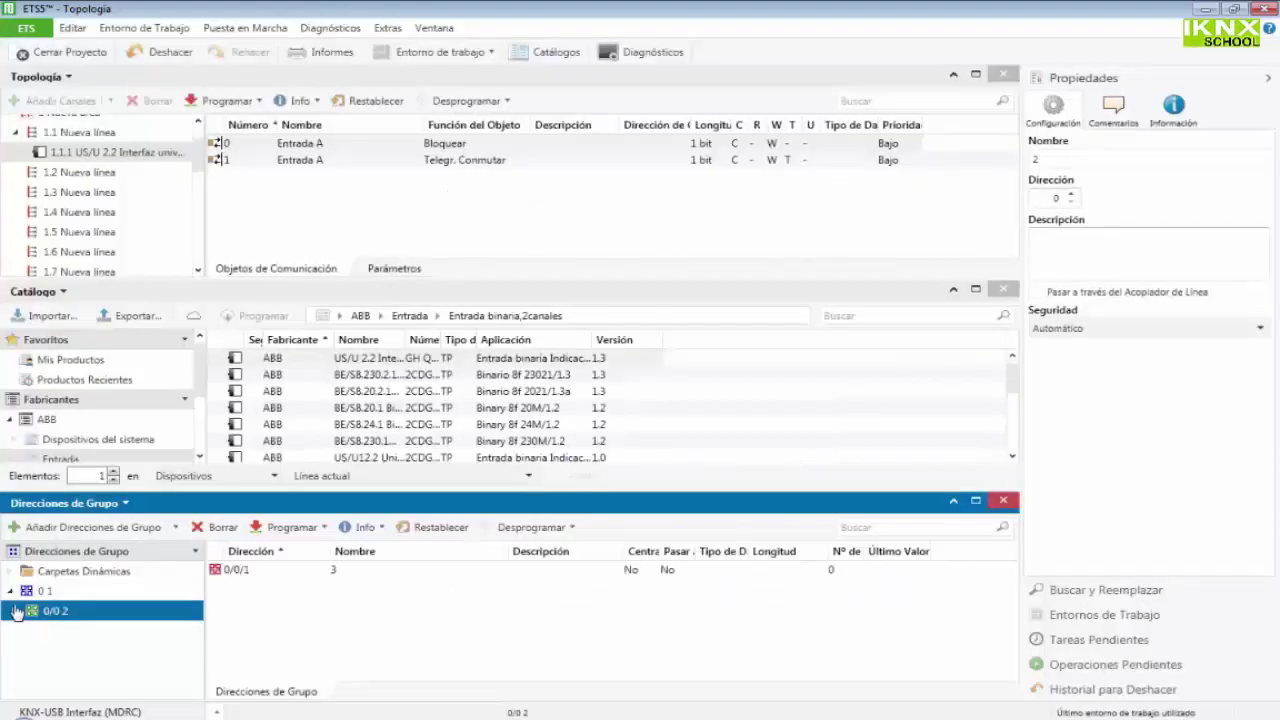
click(15, 612)
click(65, 630)
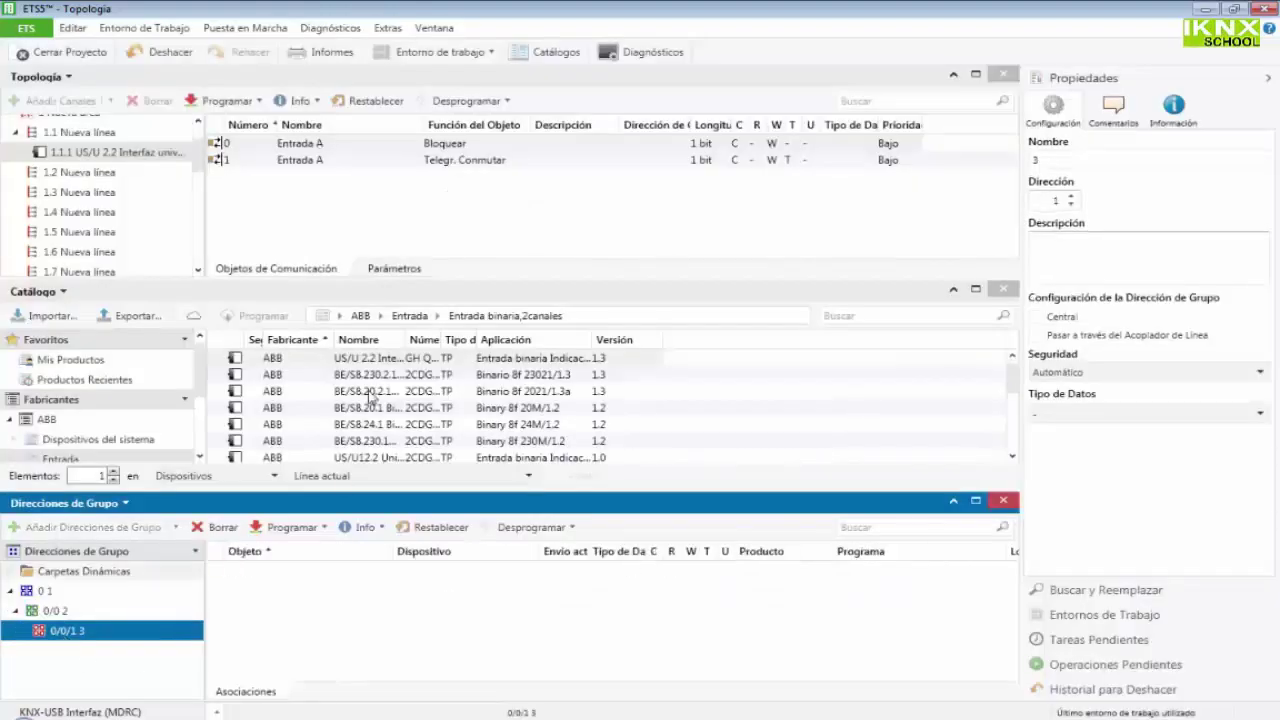
click(1003, 503)
Step: Link the Entrada A Telegr. Conmutar object of the US/U 2.2 interface with the existing group address 0/0/1
right_click(288, 163)
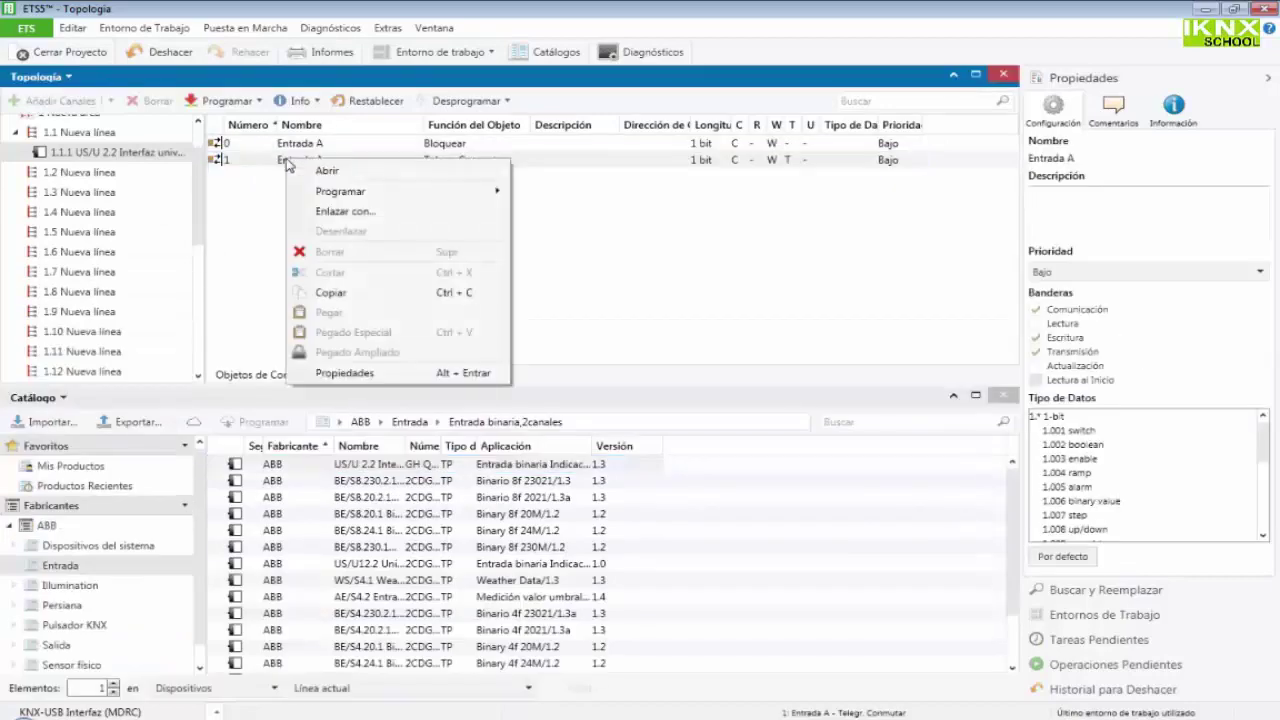
click(340, 211)
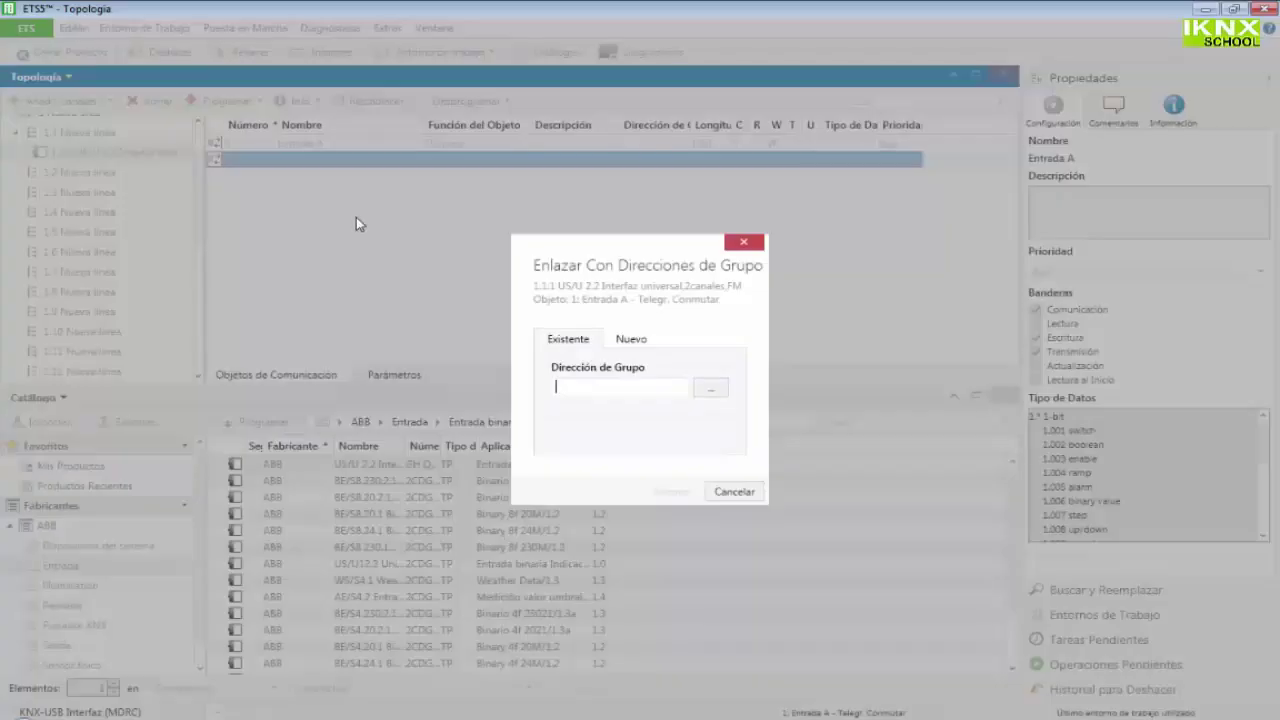
click(711, 389)
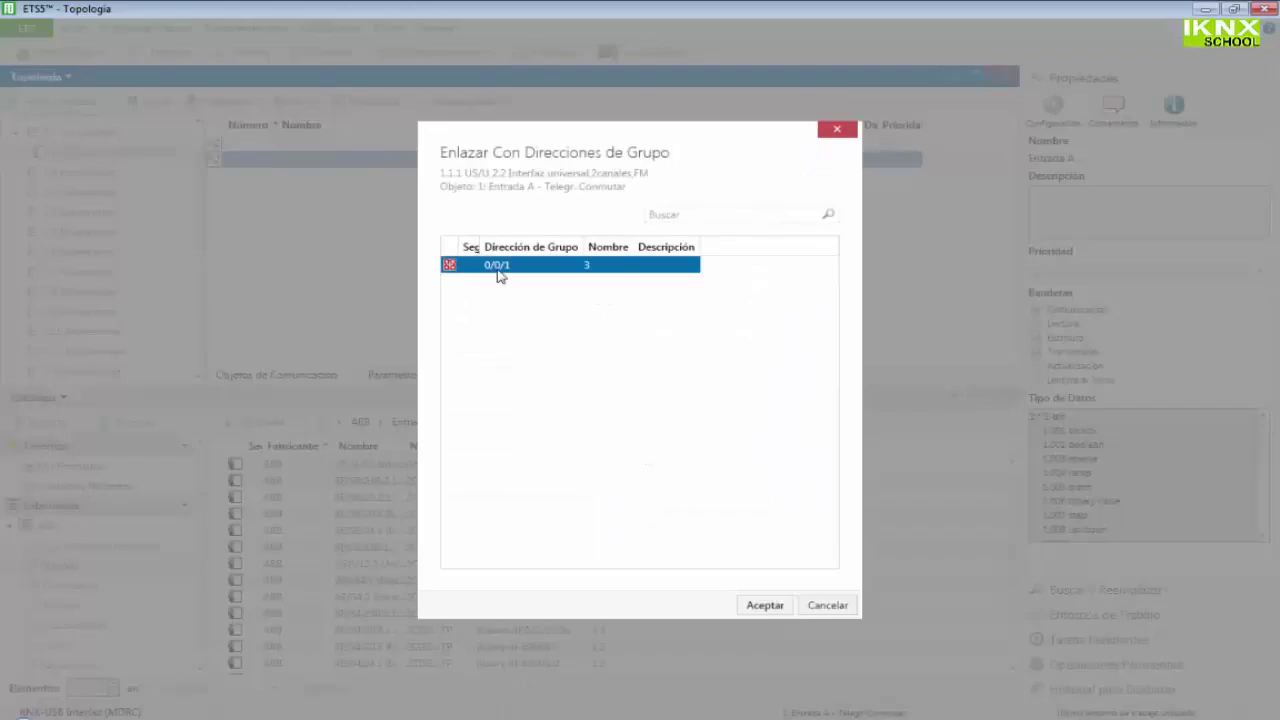
click(781, 606)
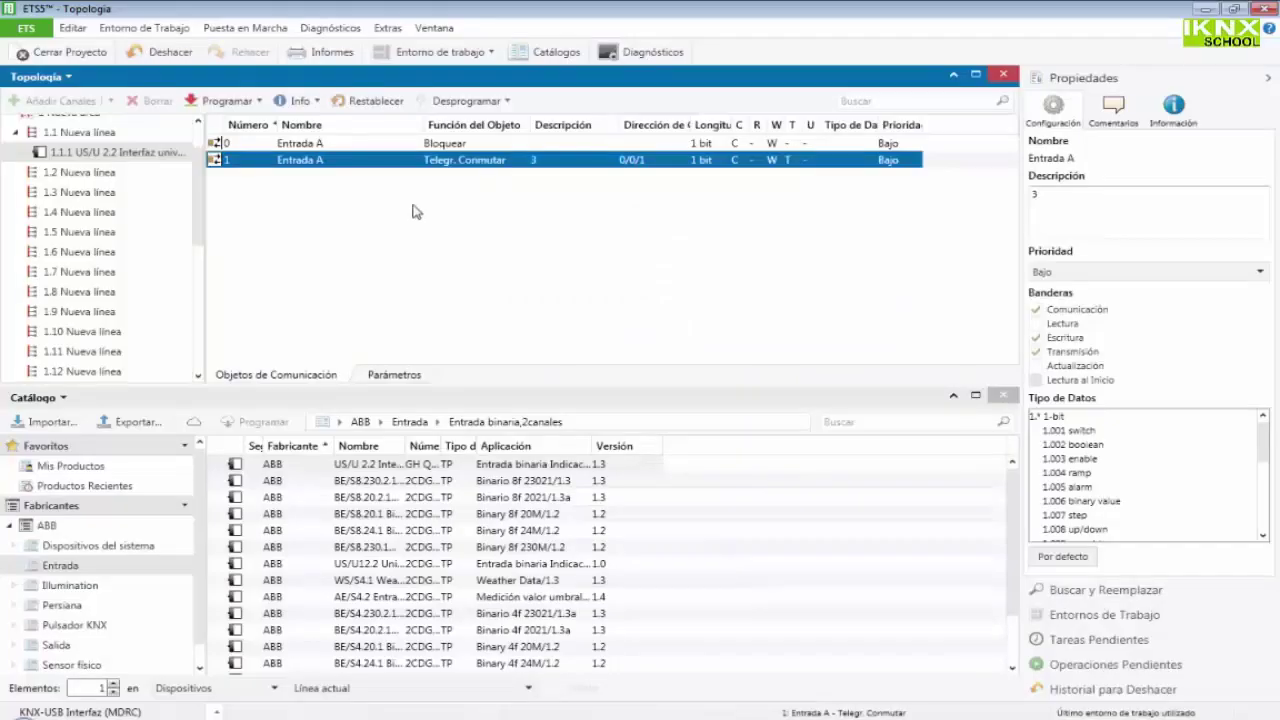
Step: Examine the interface's general parameters and the Telegr. Conmutar object's group address association with its available operations
click(381, 380)
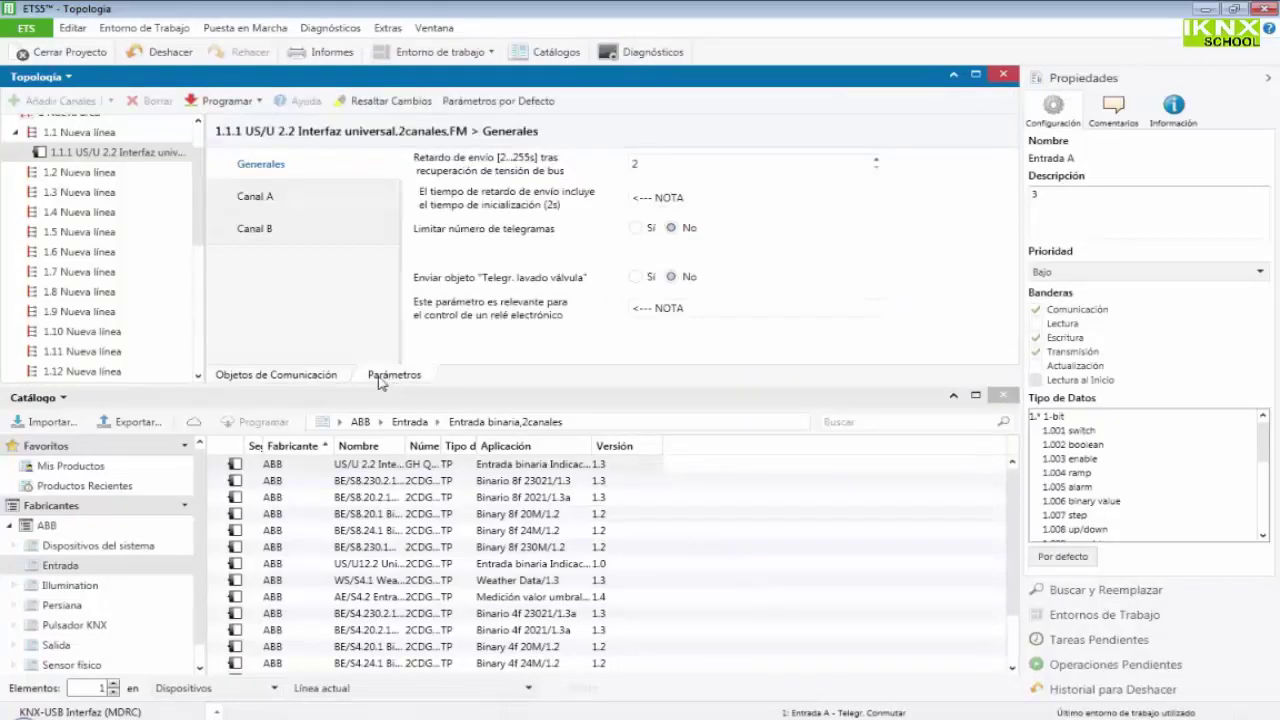
double_click(100, 152)
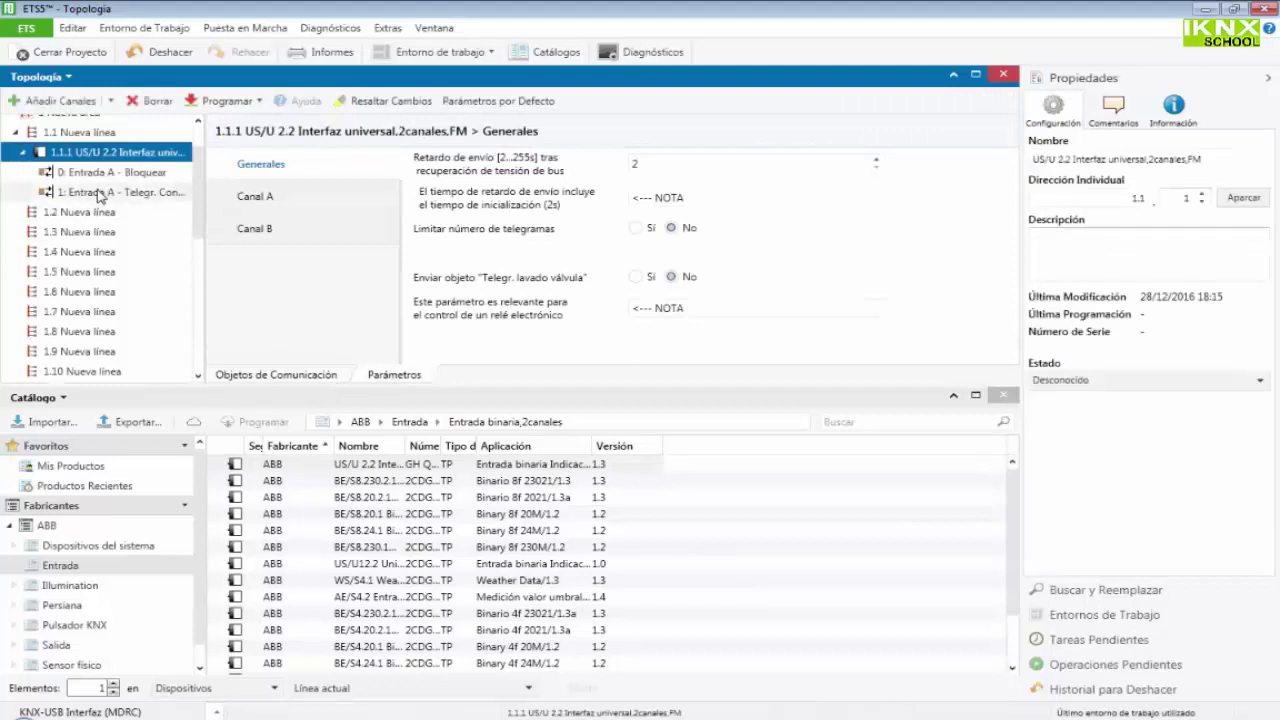
click(100, 193)
click(252, 374)
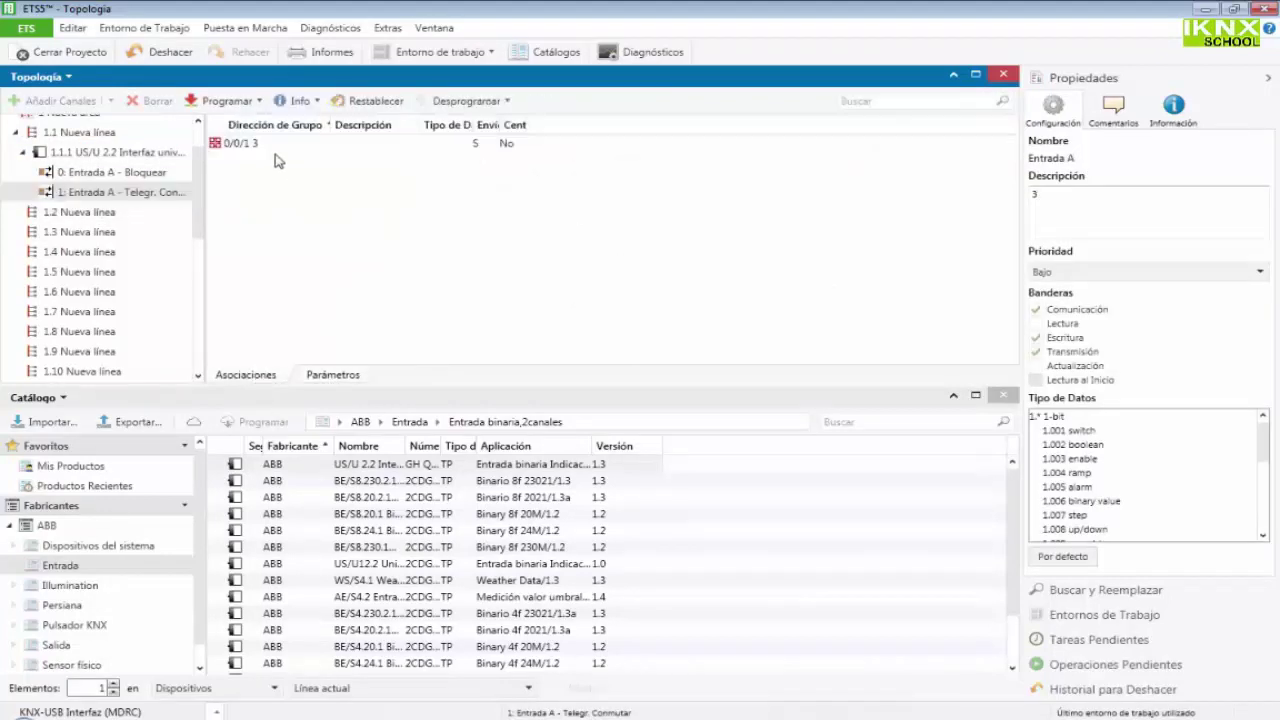
click(267, 152)
right_click(267, 153)
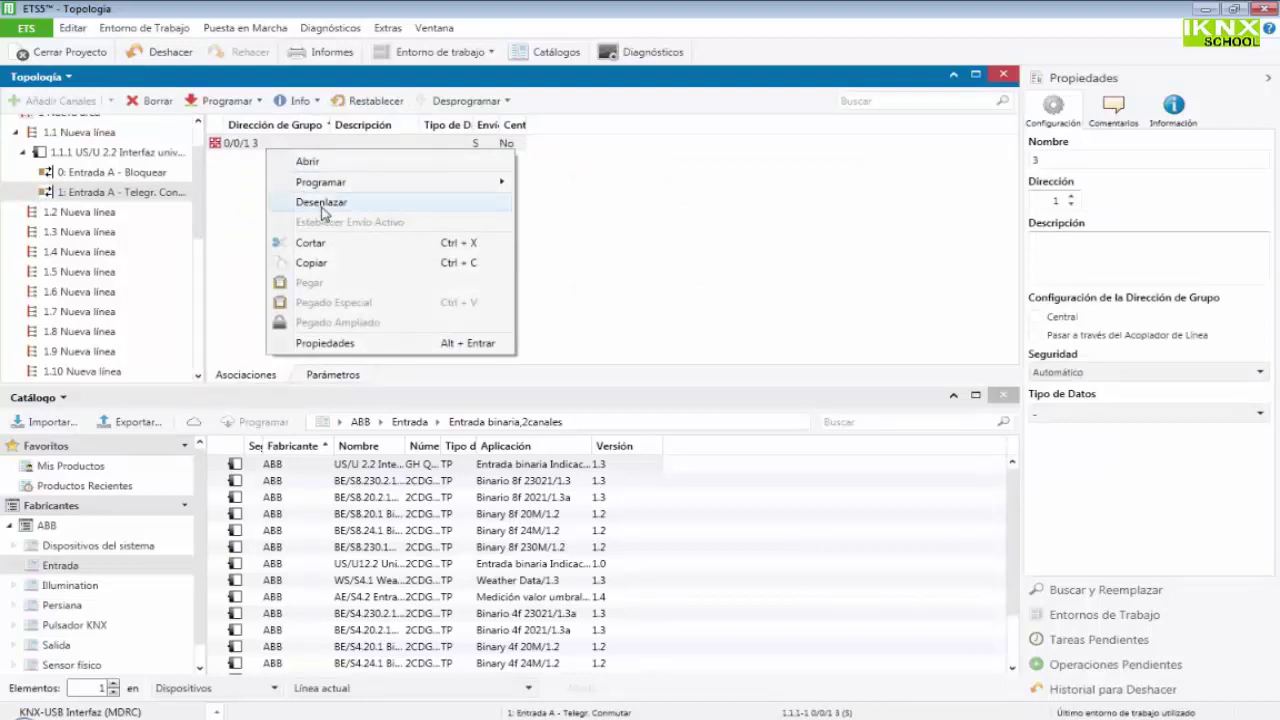
click(375, 205)
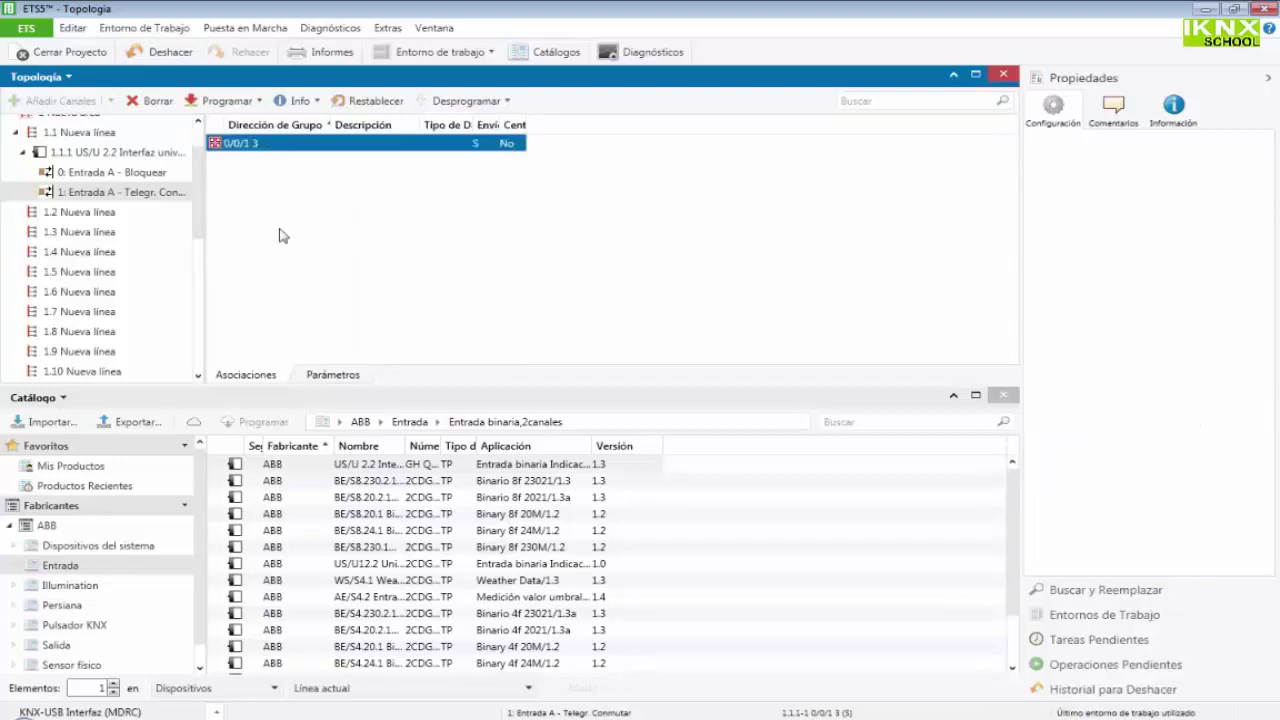
Step: Close the catalogue panel and collapse line 1.1 and area 1 in the topology tree
click(22, 152)
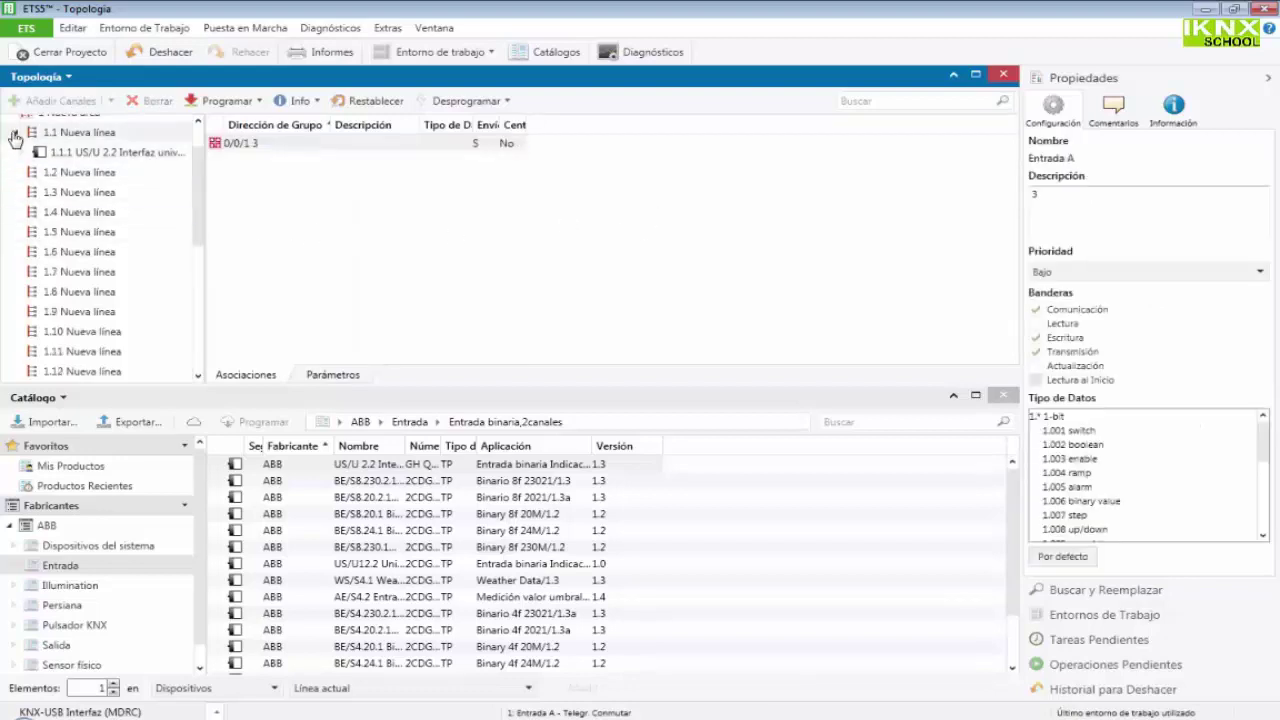
click(15, 133)
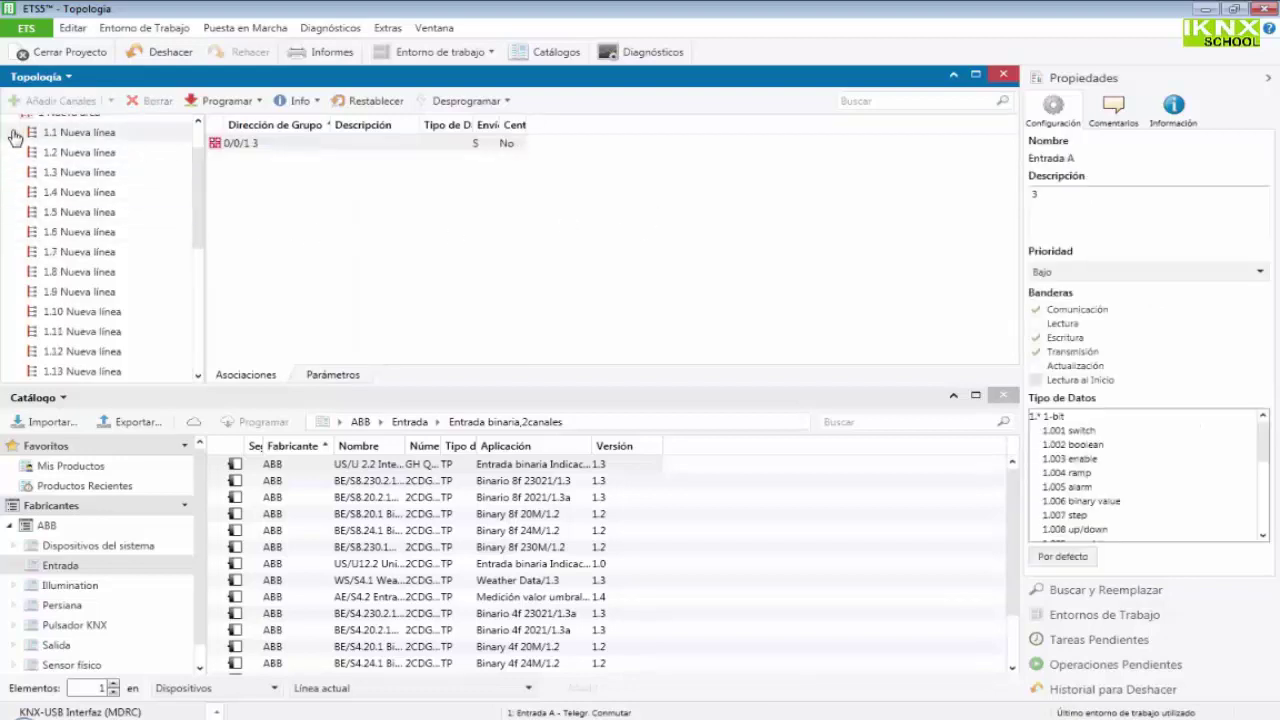
click(1001, 397)
click(1001, 397)
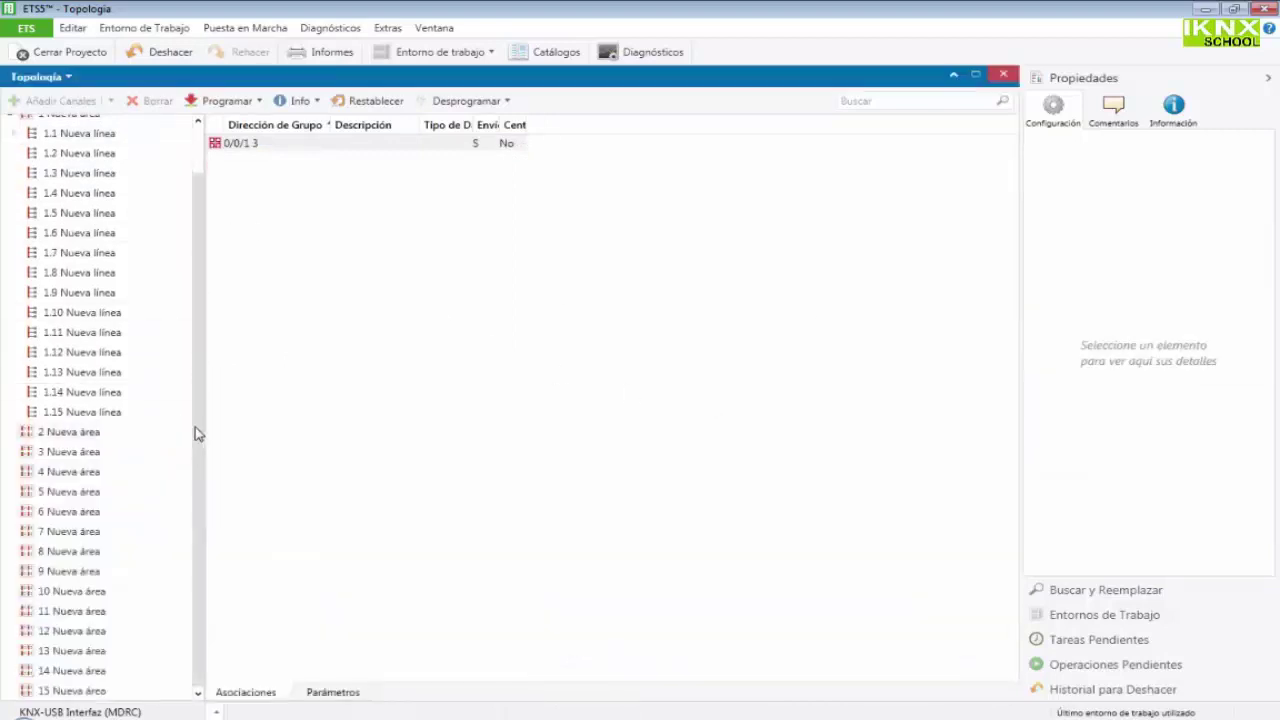
scroll(175, 300, up, 1)
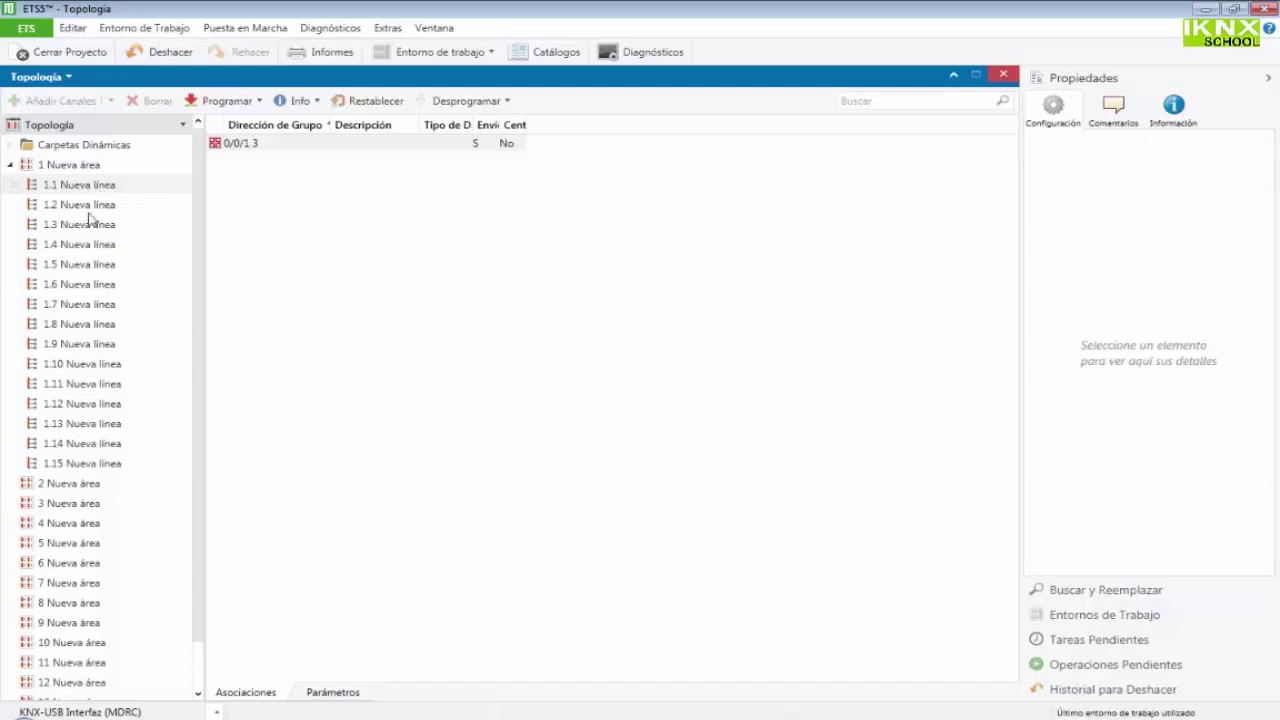
click(9, 167)
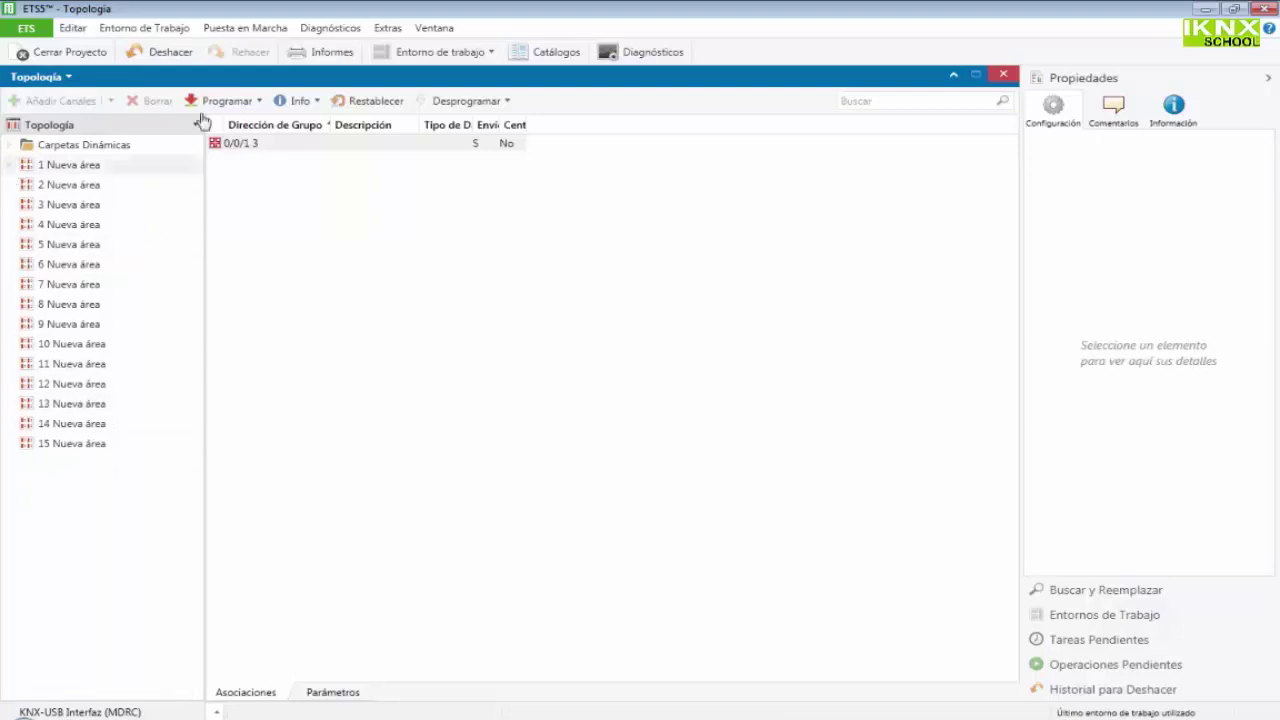
Step: Examine the device programming options and the main line medium choices in the properties of area 5
click(260, 102)
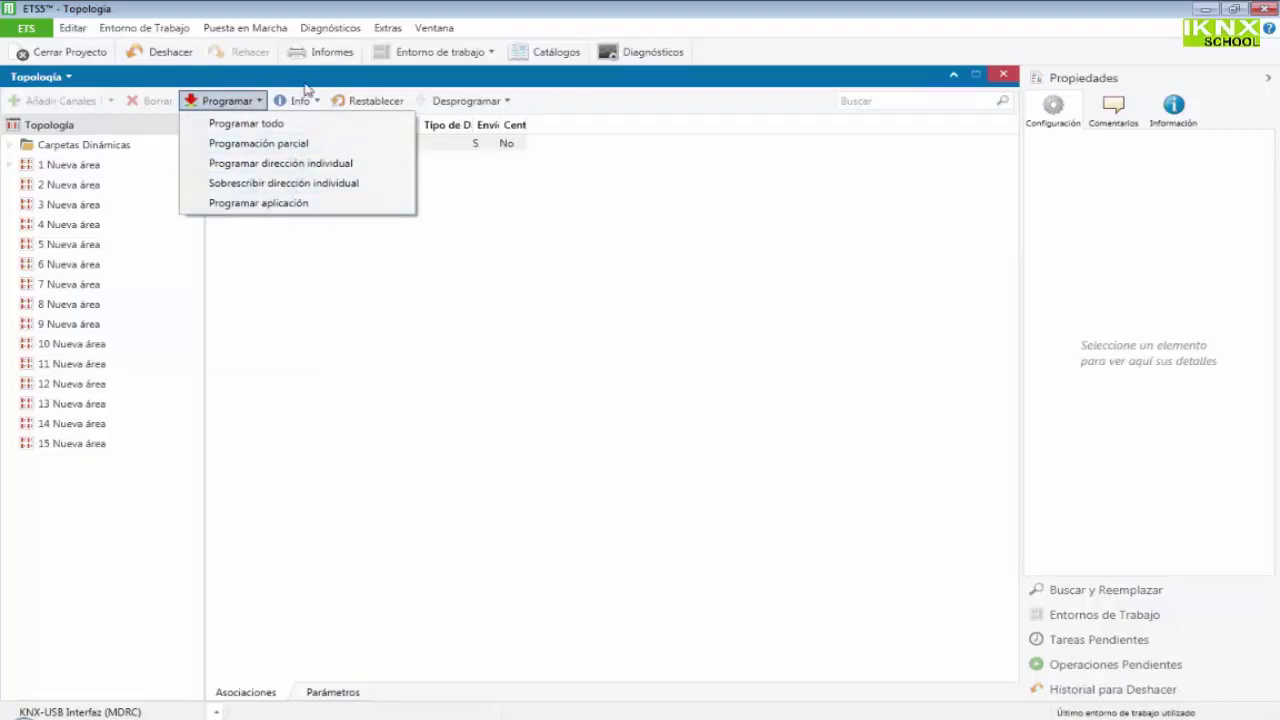
click(355, 316)
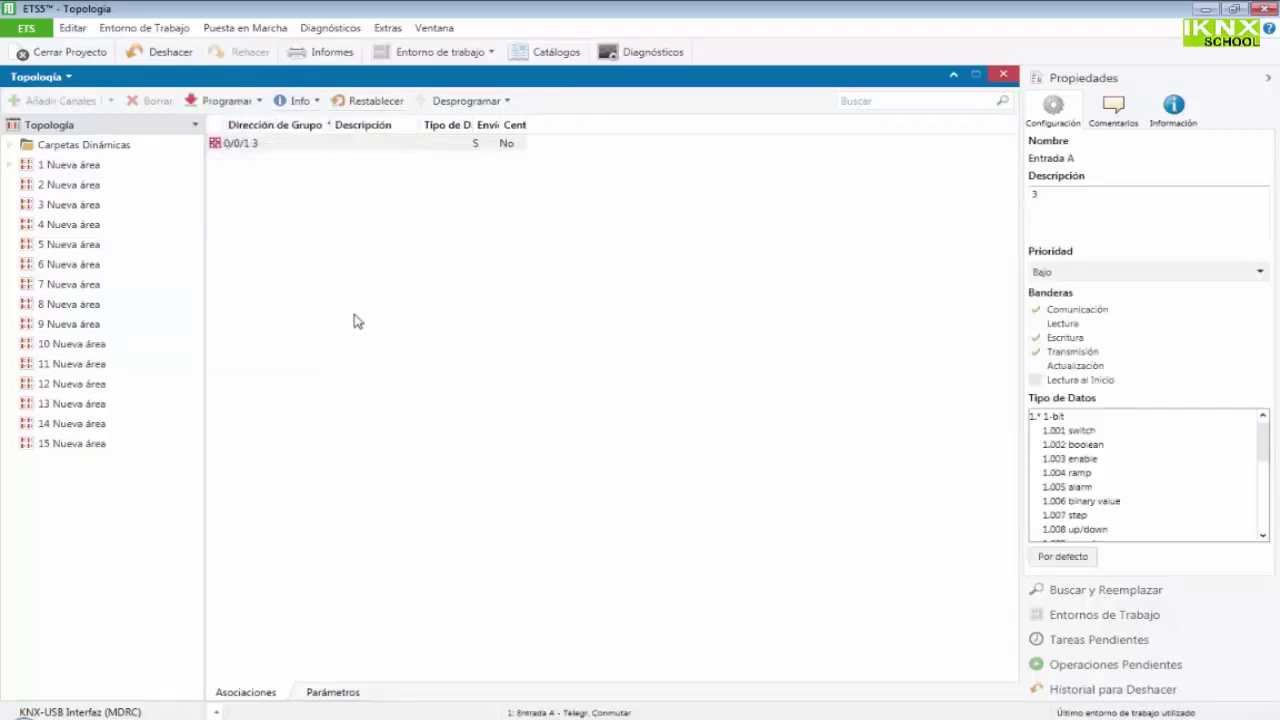
click(57, 243)
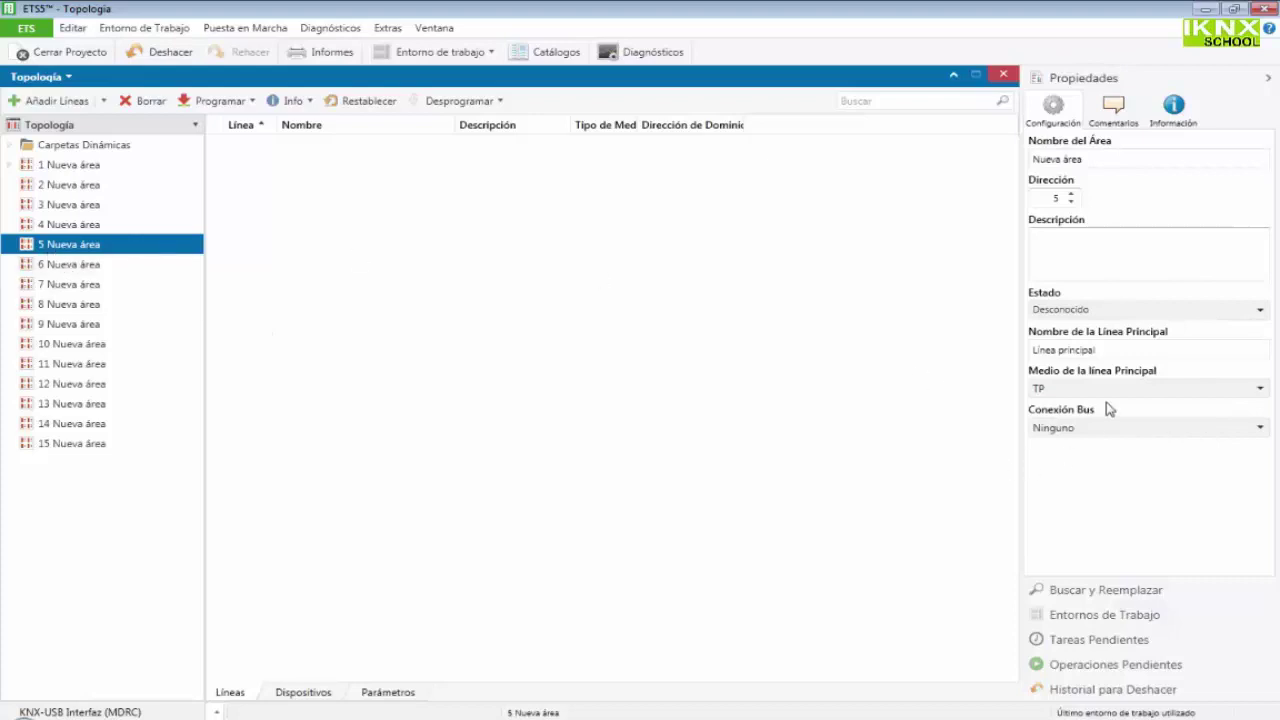
click(1057, 393)
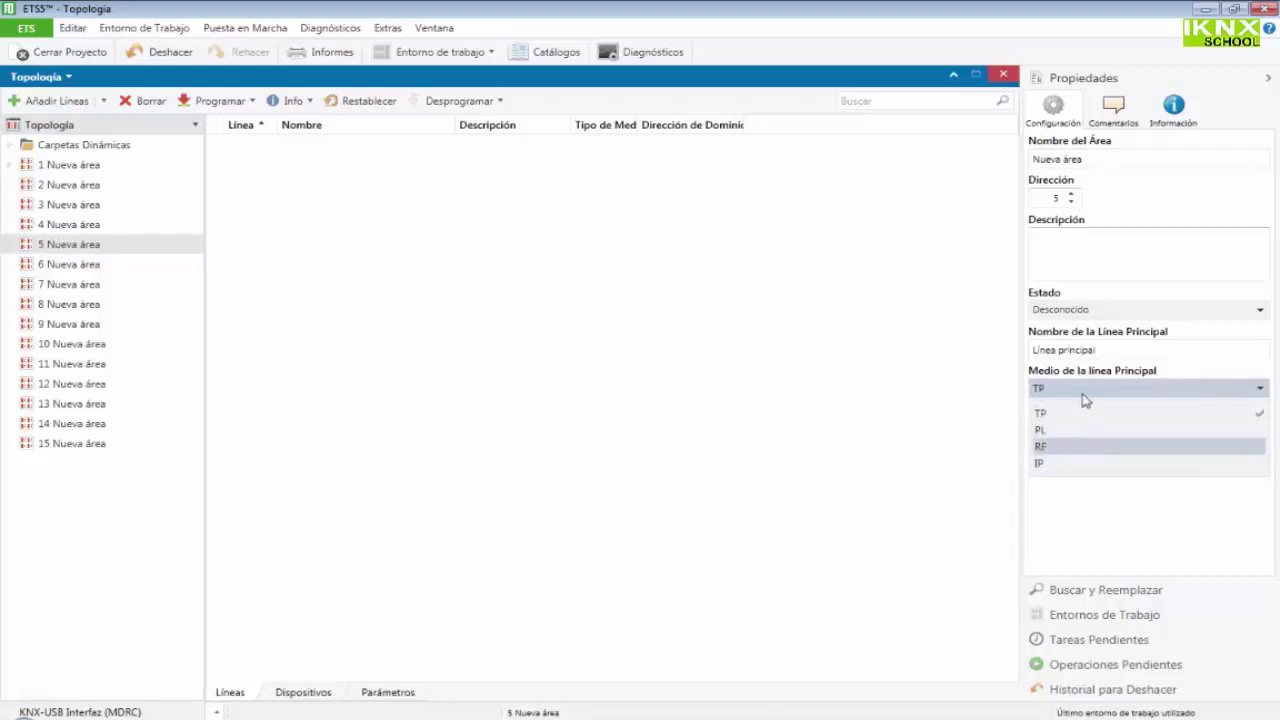
click(614, 390)
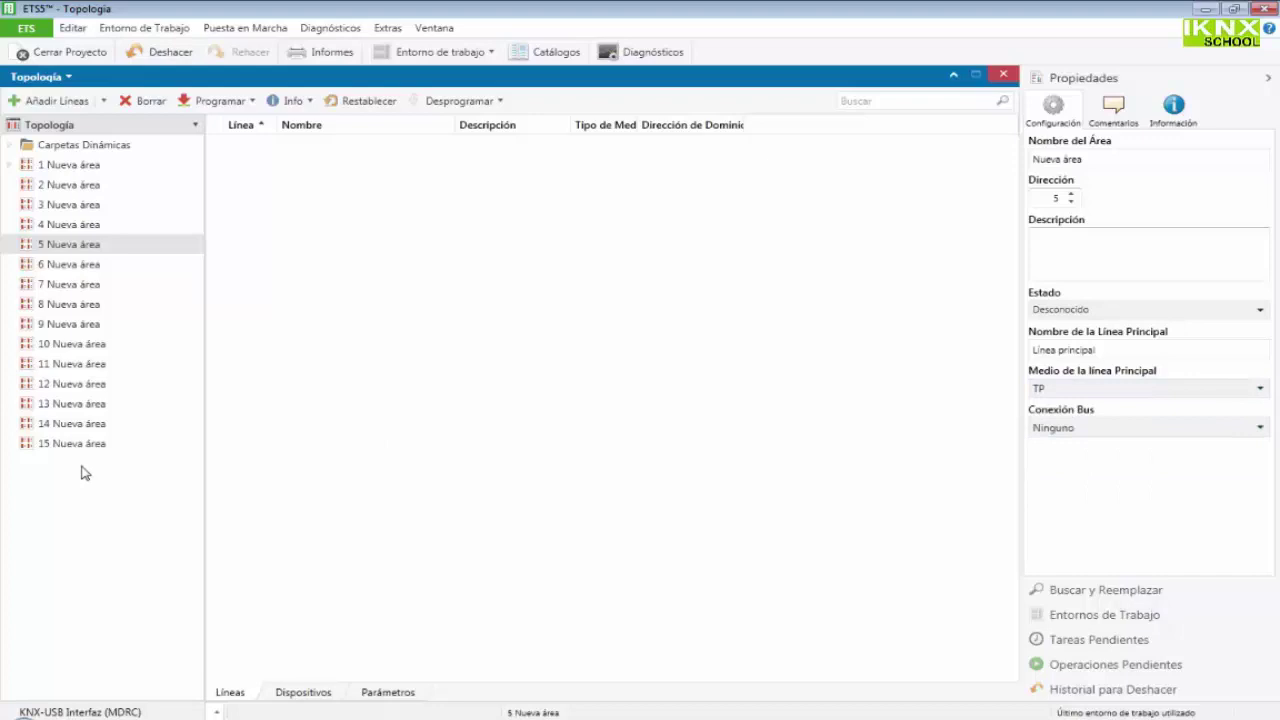
click(37, 523)
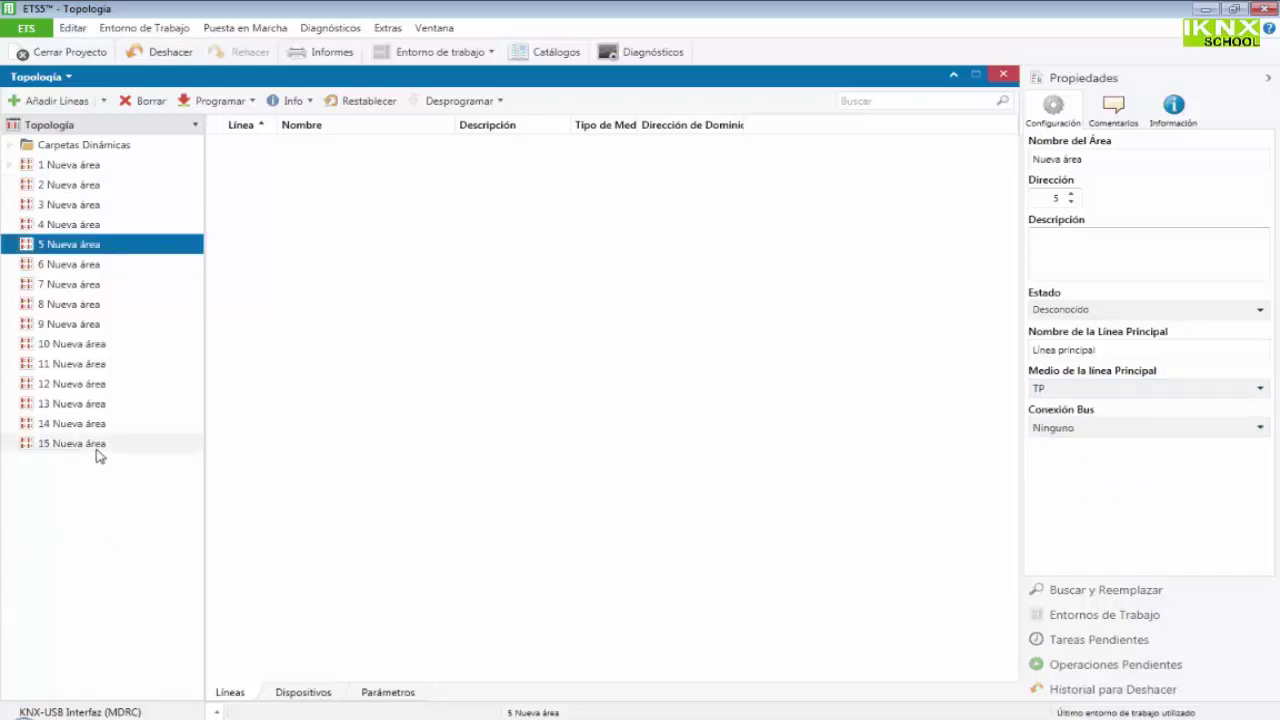
Step: Add ABB's Pulsador KNX 3/6 canales from the catalogue to the 0.0 backbone line at the topology root
click(50, 125)
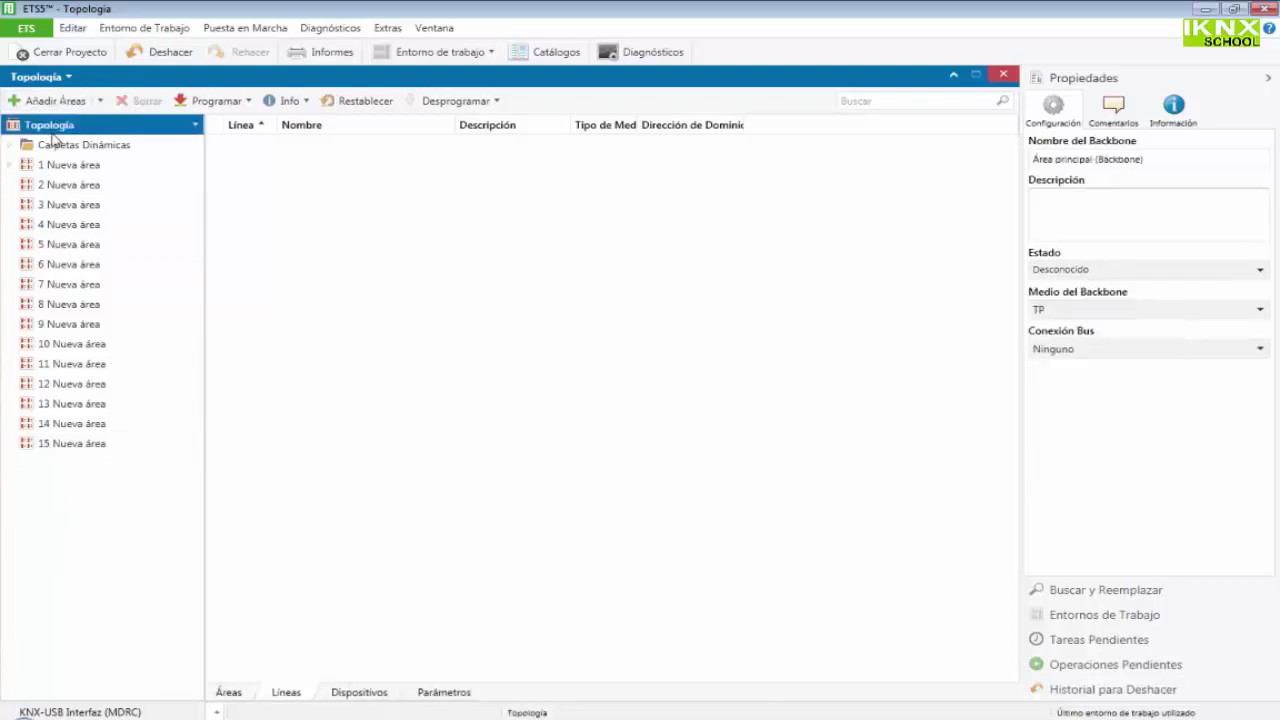
right_click(46, 524)
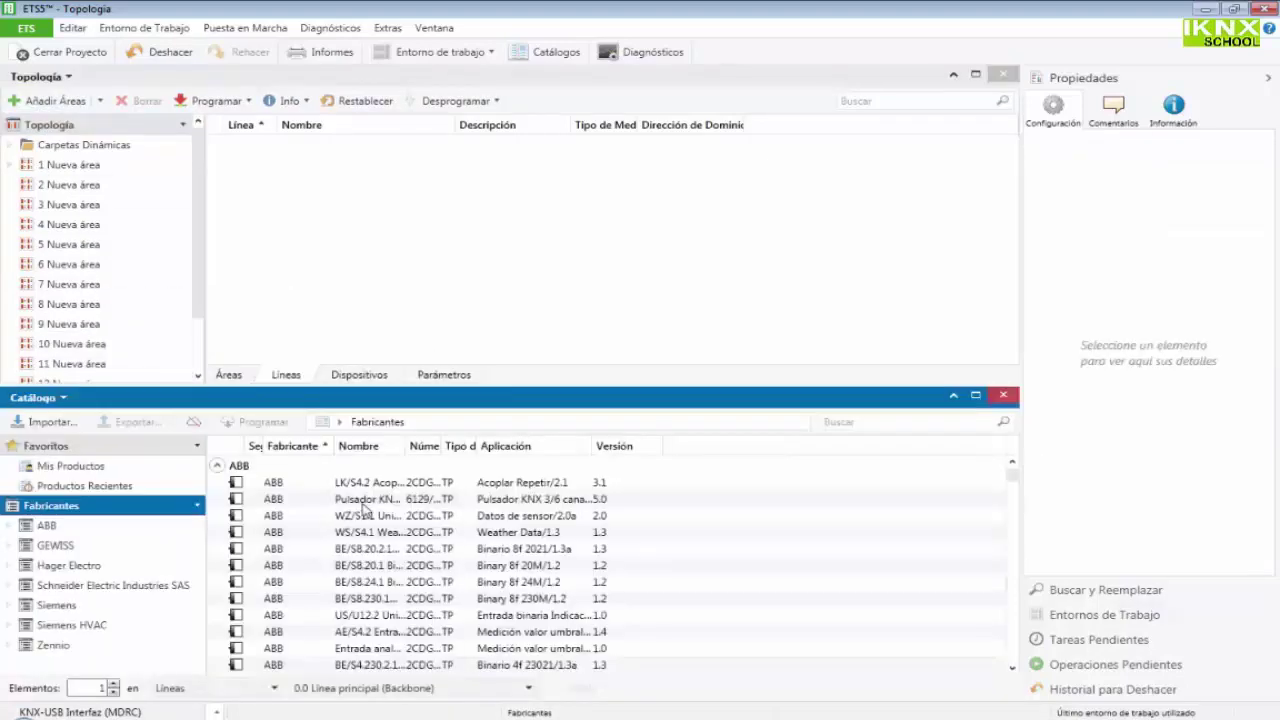
double_click(350, 505)
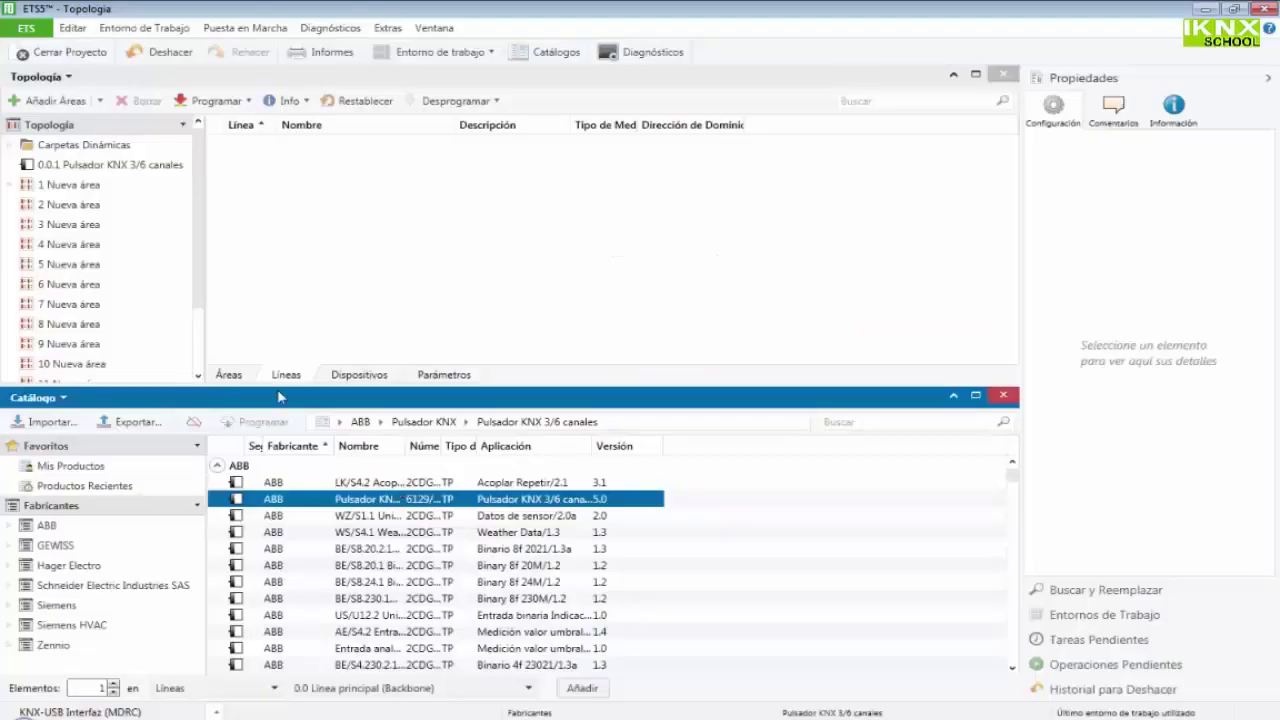
Step: Examine the properties of the backbone's Pulsador KNX 3/6 canales device and the lines inside area 1
click(48, 165)
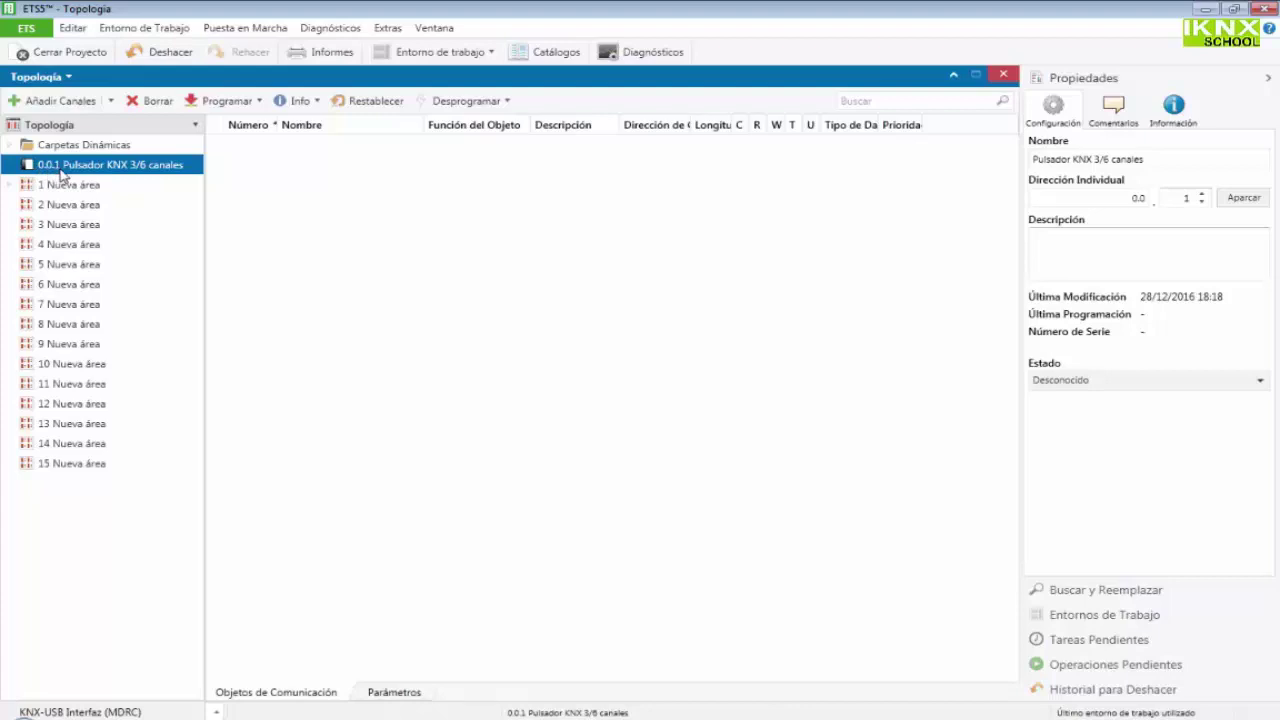
click(11, 186)
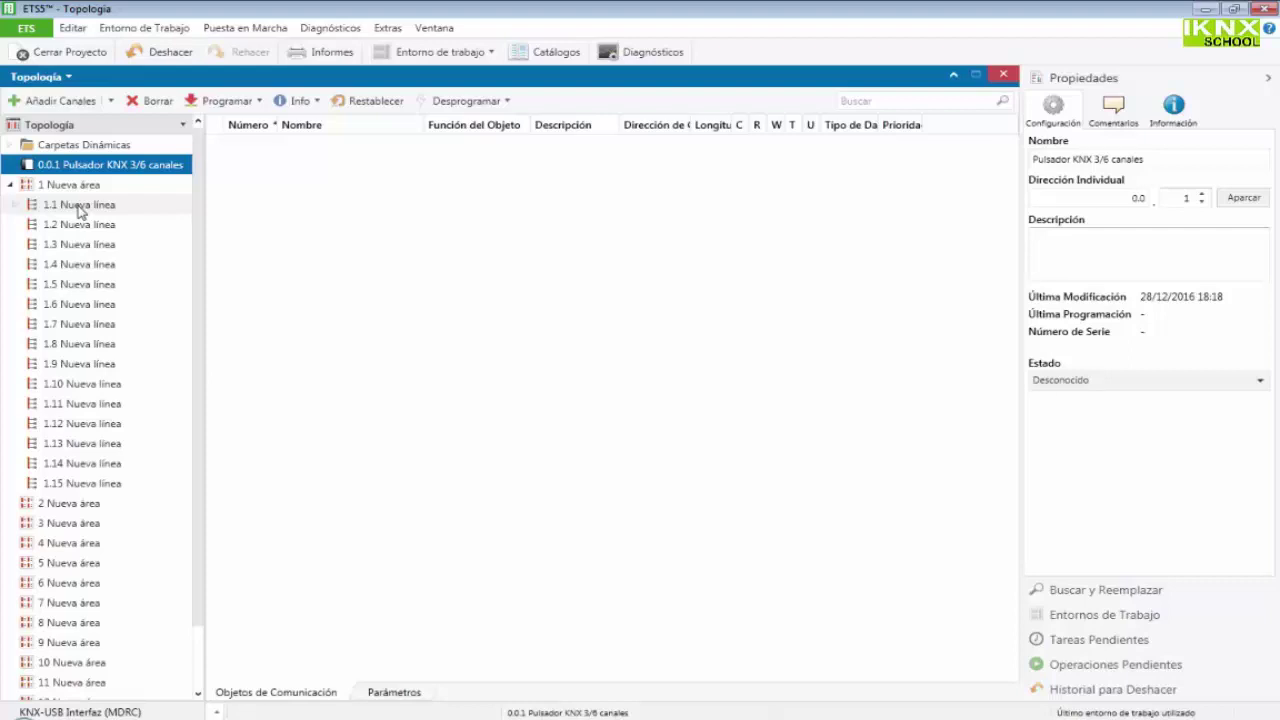
click(10, 185)
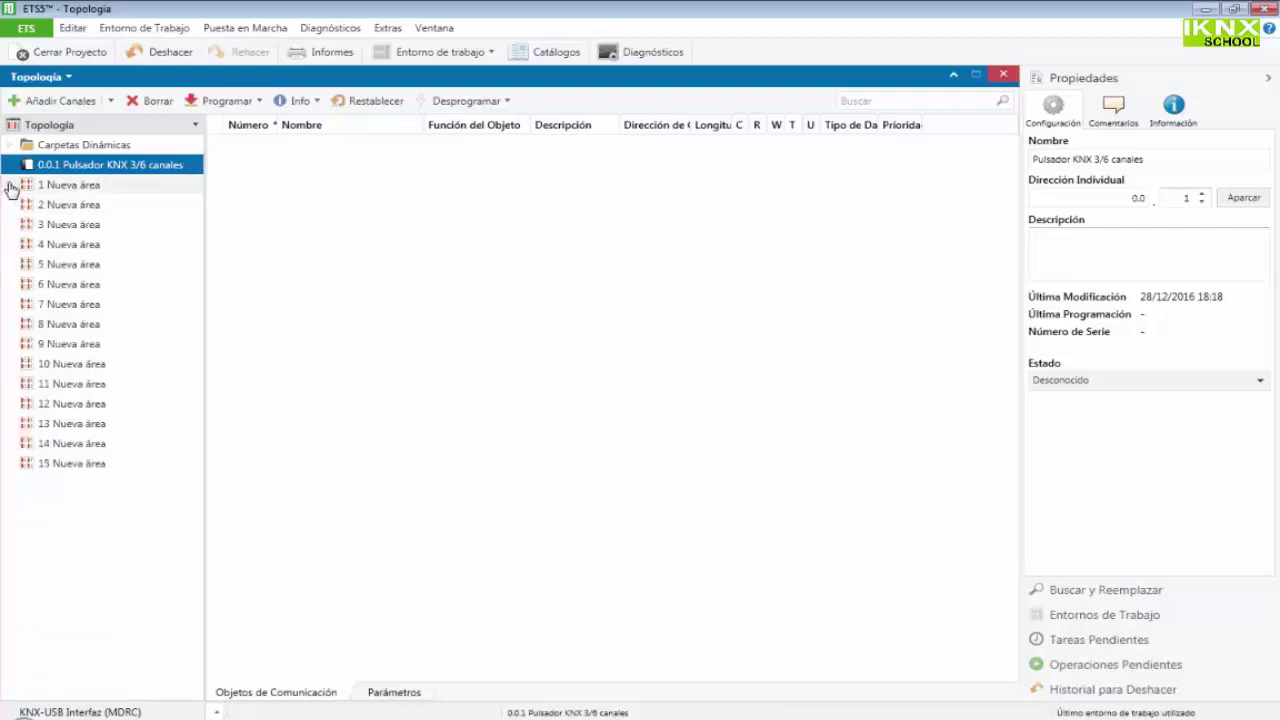